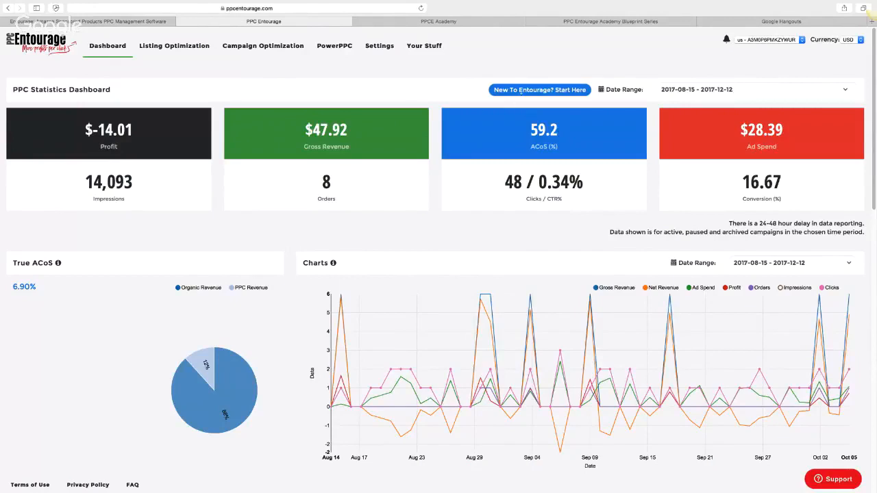
{"action": "left_click", "coordinate": [519, 90]}
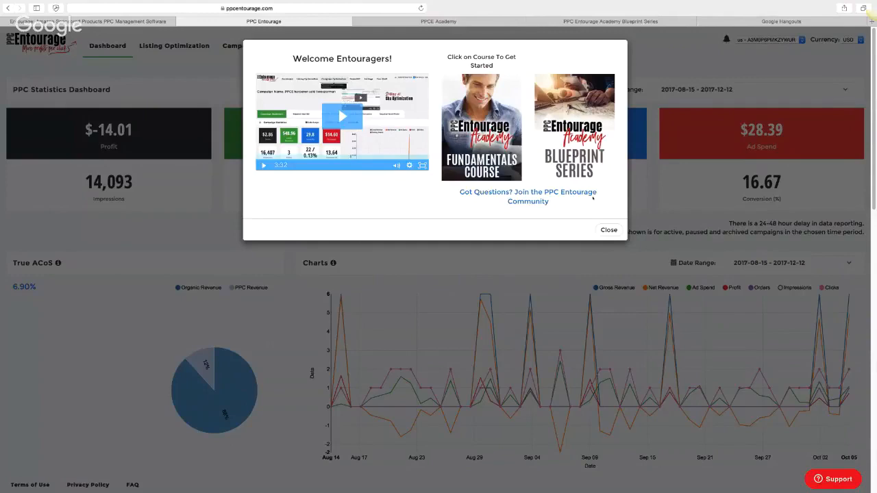
{"action": "left_click", "coordinate": [591, 230]}
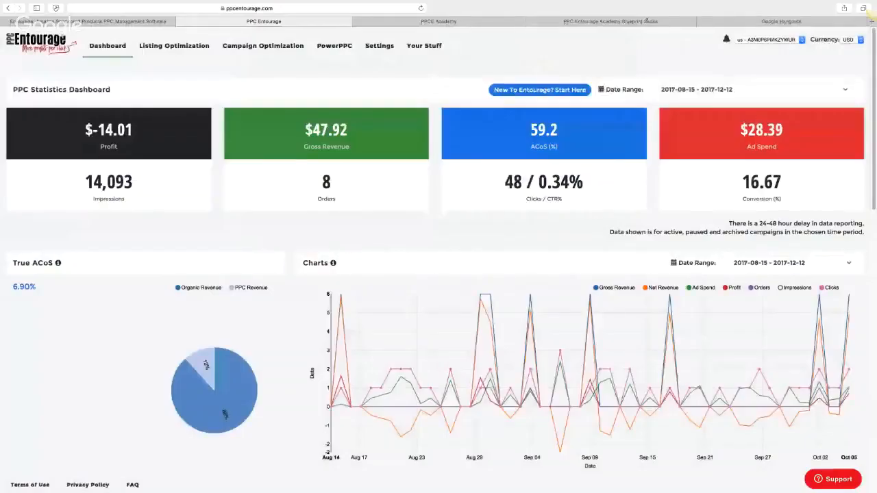
{"action": "left_click", "coordinate": [646, 20]}
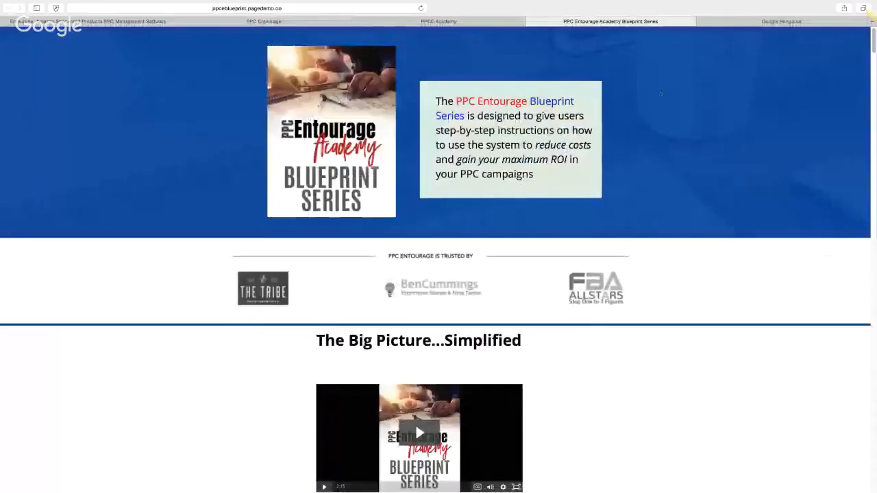
{"action": "scroll", "coordinate": [860, 48], "scroll_direction": "down", "scroll_amount": 1}
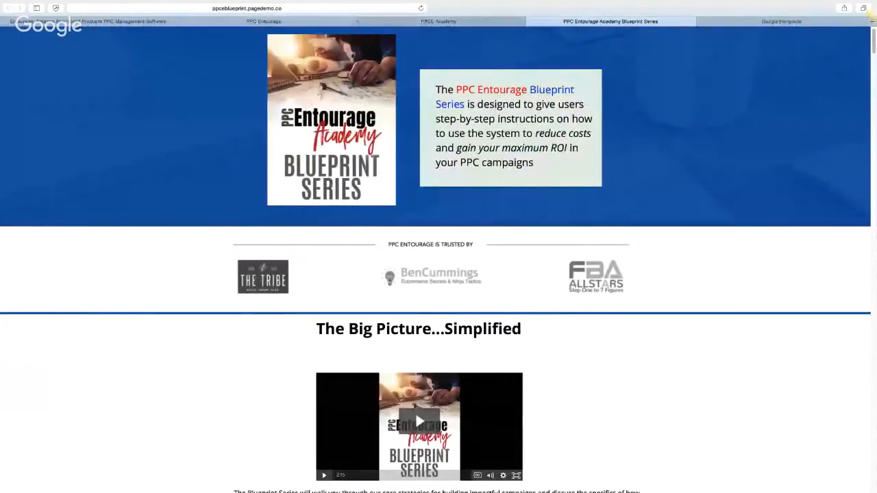
{"action": "left_click", "coordinate": [336, 23]}
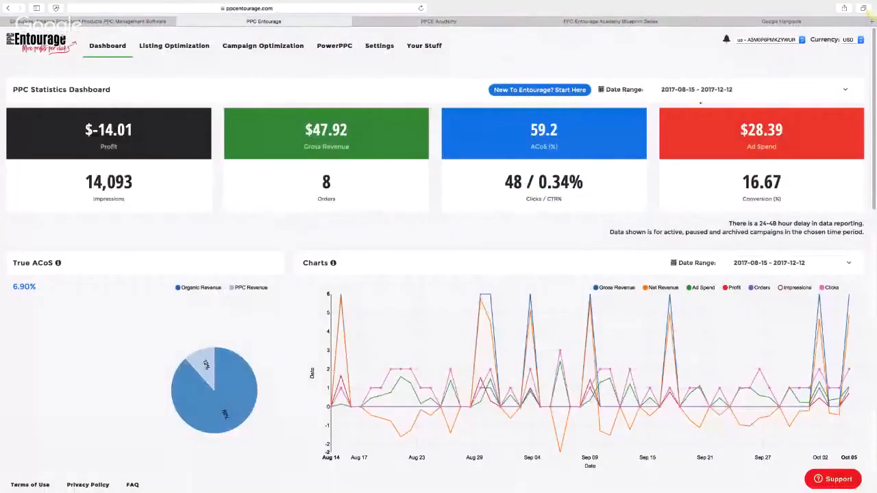
{"action": "scroll", "coordinate": [438, 274], "scroll_direction": "down", "scroll_amount": 4}
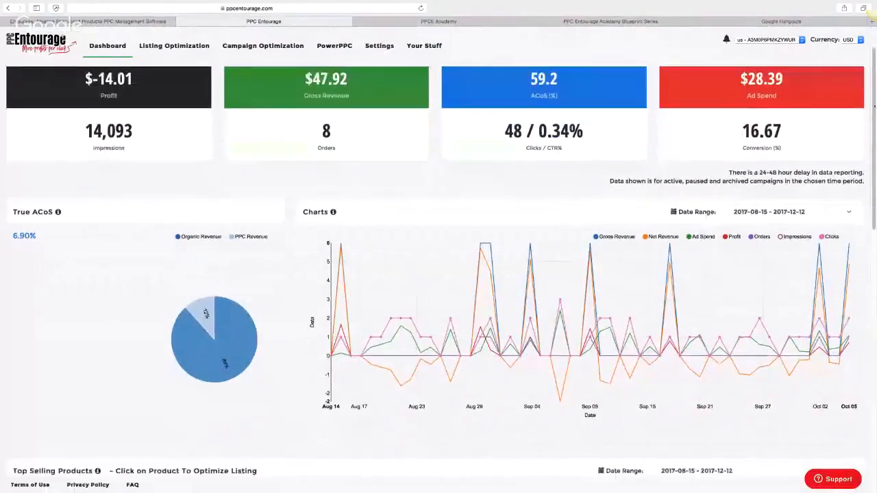
{"action": "scroll", "coordinate": [869, 125], "scroll_direction": "down", "scroll_amount": 2}
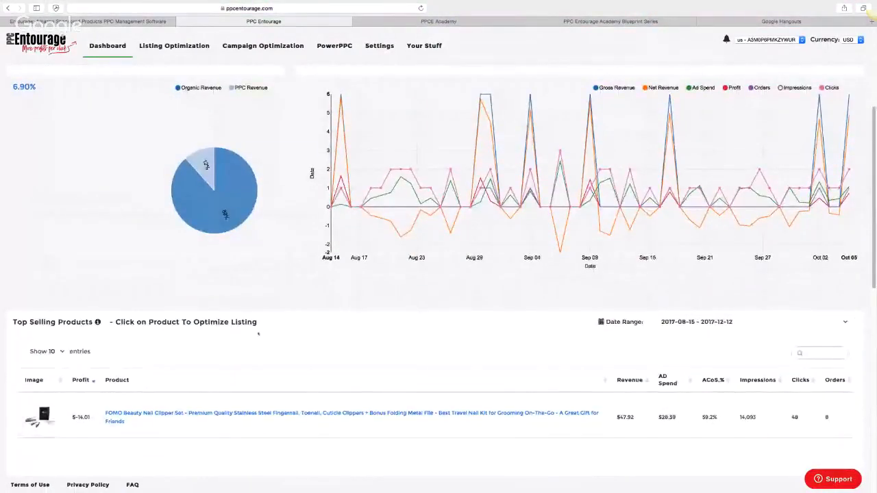
{"action": "scroll", "coordinate": [859, 233], "scroll_direction": "down", "scroll_amount": 4}
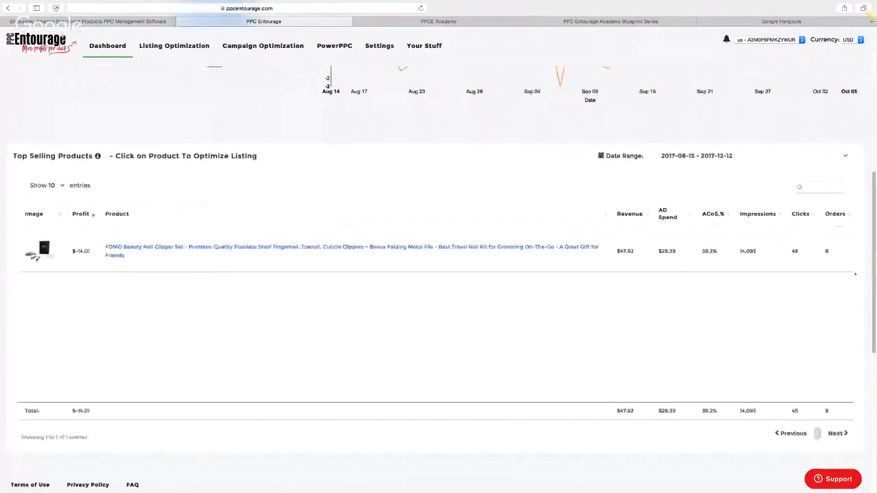
{"action": "scroll", "coordinate": [859, 233], "scroll_direction": "up", "scroll_amount": 10}
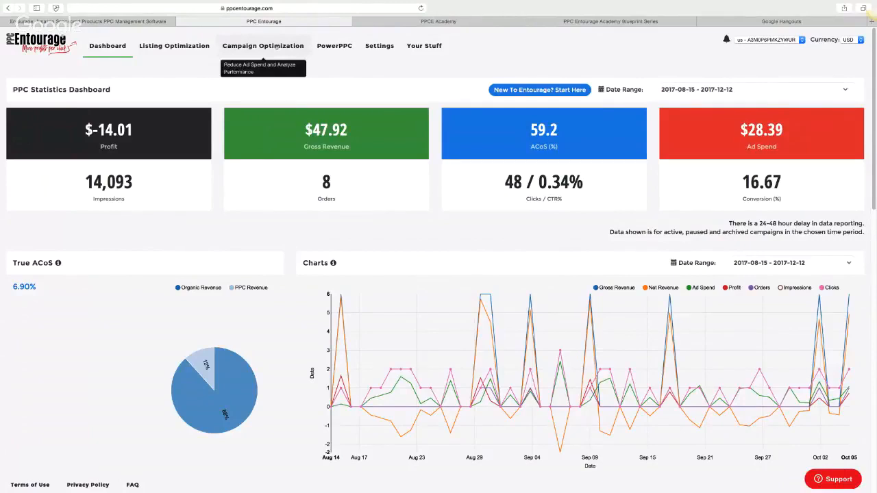
Filter the Campaign Optimization list to 'Active or Paused', revealing 16 paused campaigns
{"action": "left_click", "coordinate": [262, 46]}
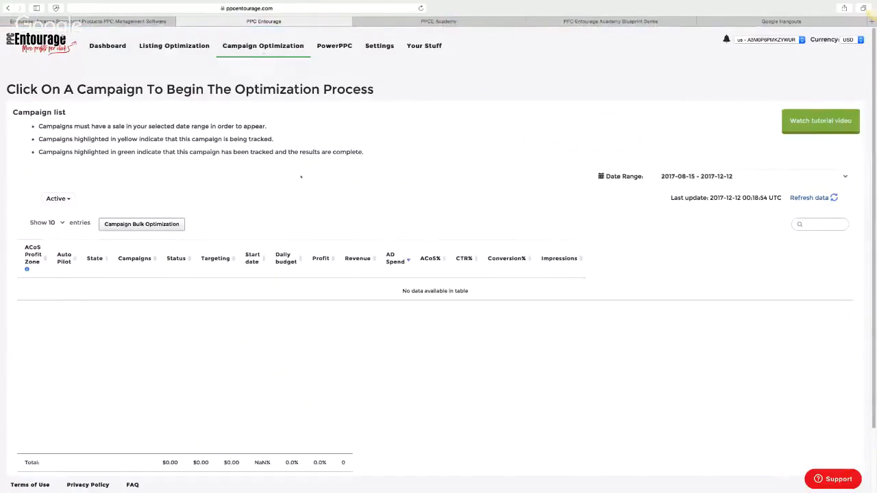
{"action": "left_click", "coordinate": [57, 198]}
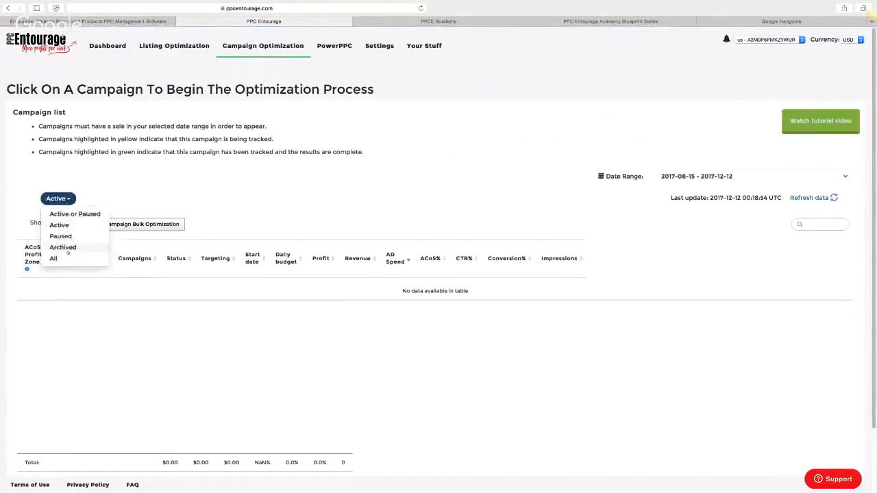
{"action": "left_click", "coordinate": [73, 215]}
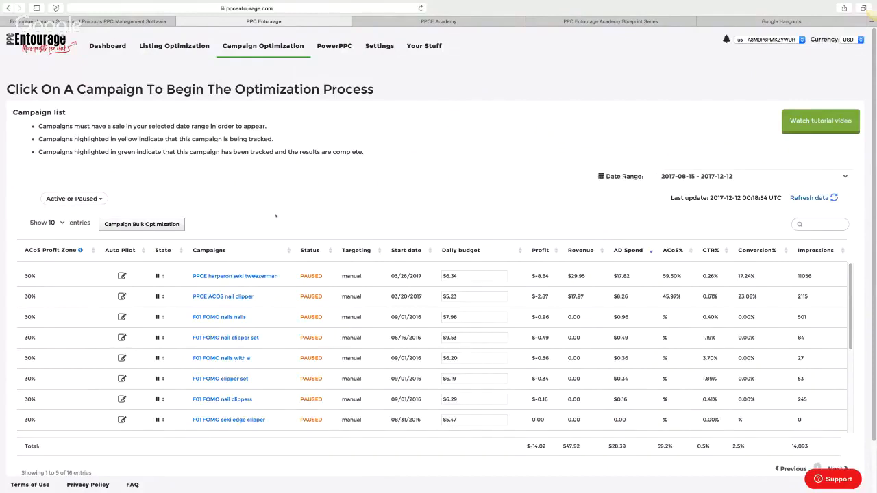
Open Keyword Bulk optimization, load the 'KEYWORD BULK - High ACoS with Spend' model, then go to Search Term Bulk
{"action": "left_click", "coordinate": [159, 226]}
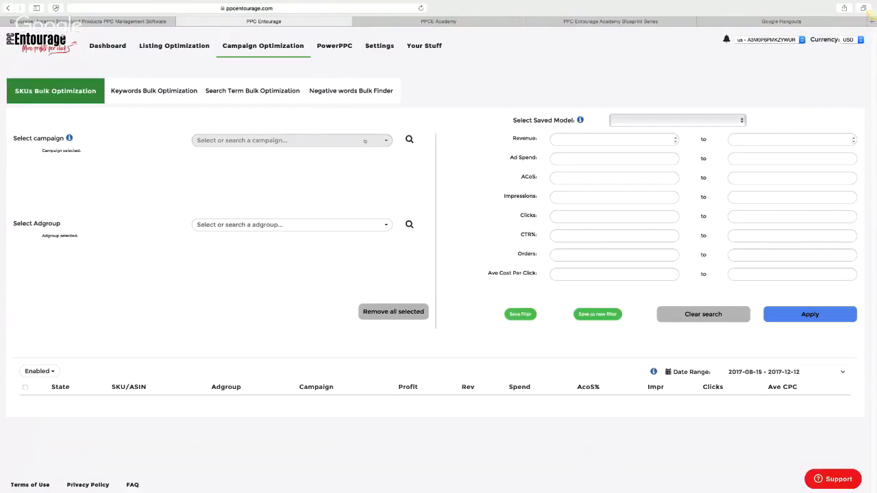
{"action": "left_click", "coordinate": [156, 91]}
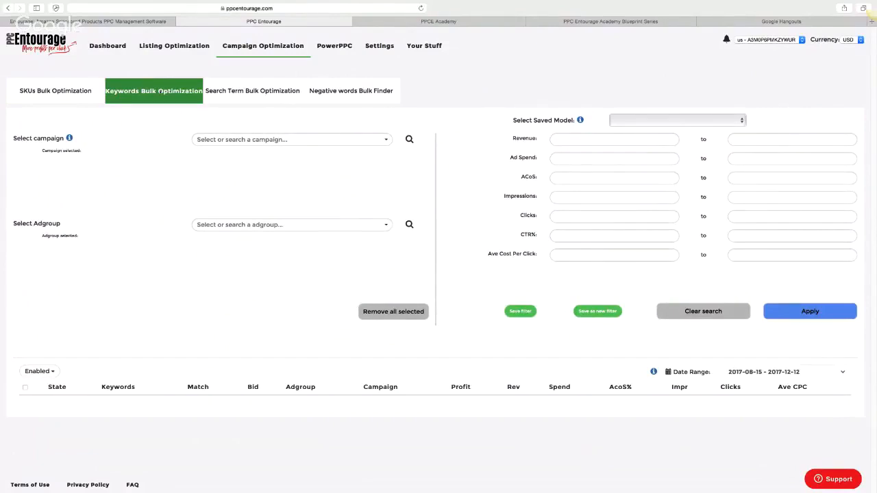
{"action": "left_click", "coordinate": [663, 122]}
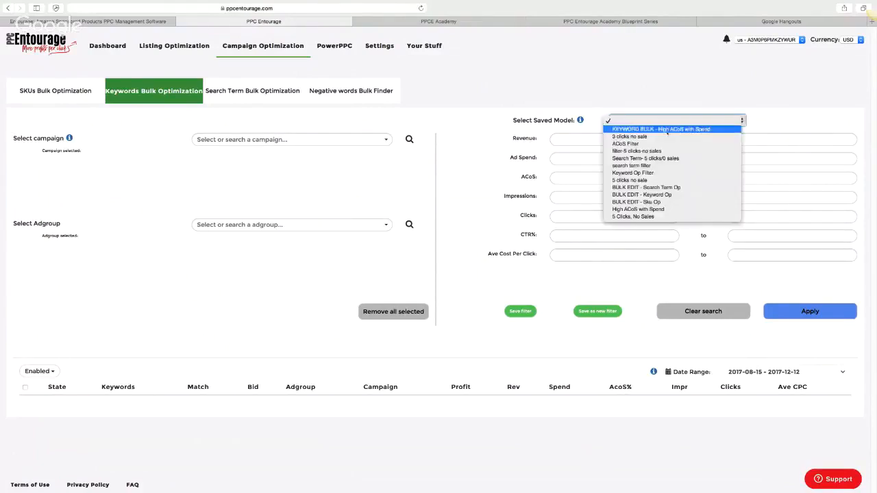
{"action": "left_click", "coordinate": [667, 130]}
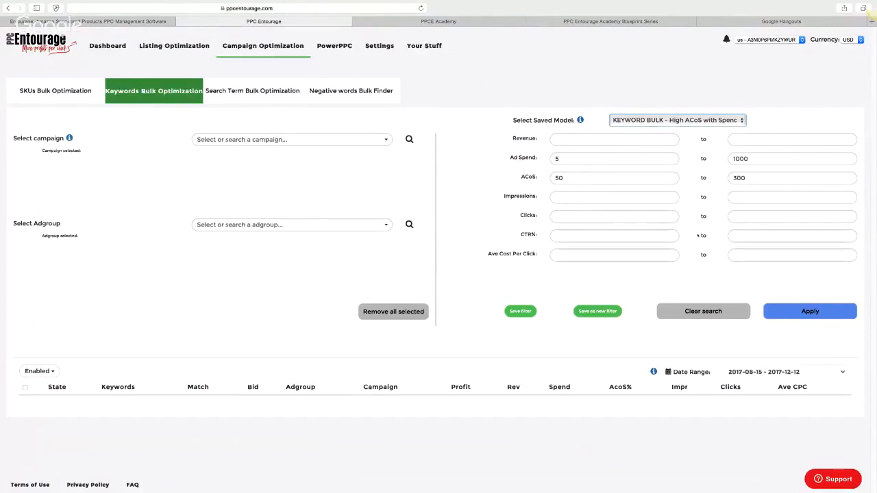
{"action": "left_click", "coordinate": [252, 91]}
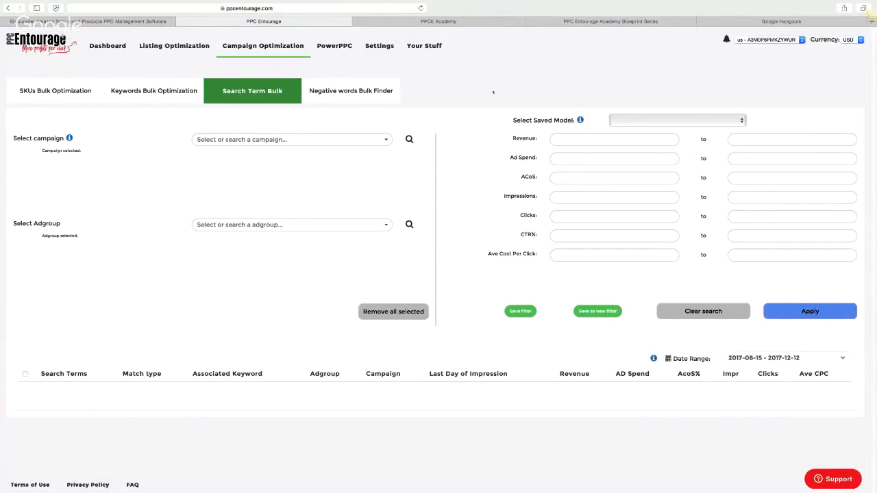
Load and apply the 'SEARCH TERM BULK - 5 Clicks, No Sales' saved model
{"action": "left_click", "coordinate": [740, 122]}
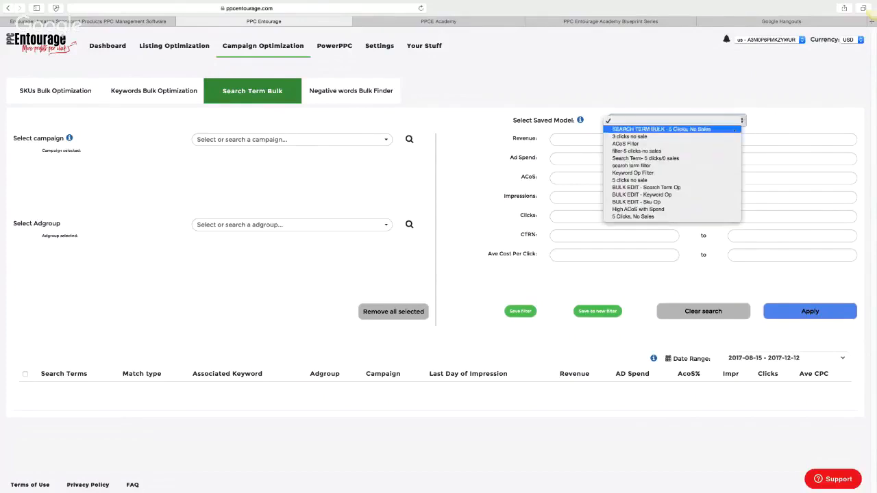
{"action": "left_click", "coordinate": [653, 121]}
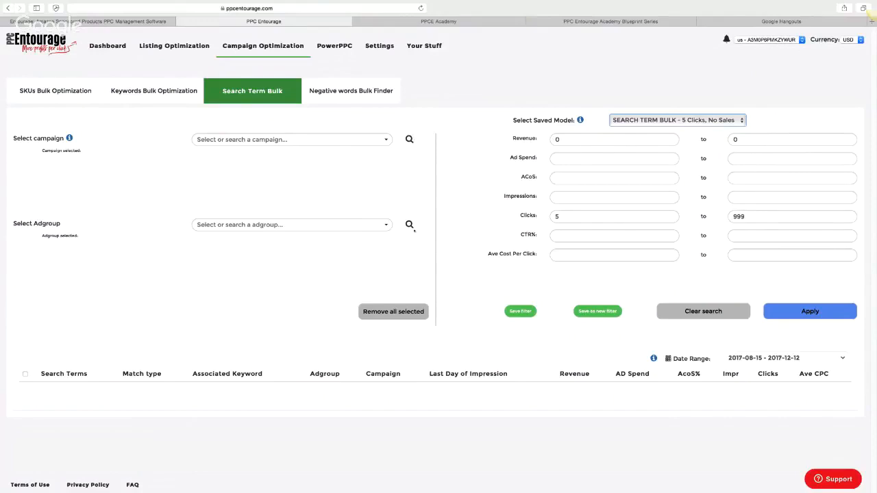
{"action": "left_click", "coordinate": [831, 311]}
In Negative Words Bulk Finder, apply 'NEGATIVE WORD BULK - 5 Clicks, No Sales' (clicks 5–999, revenue 0)
{"action": "left_click", "coordinate": [357, 91]}
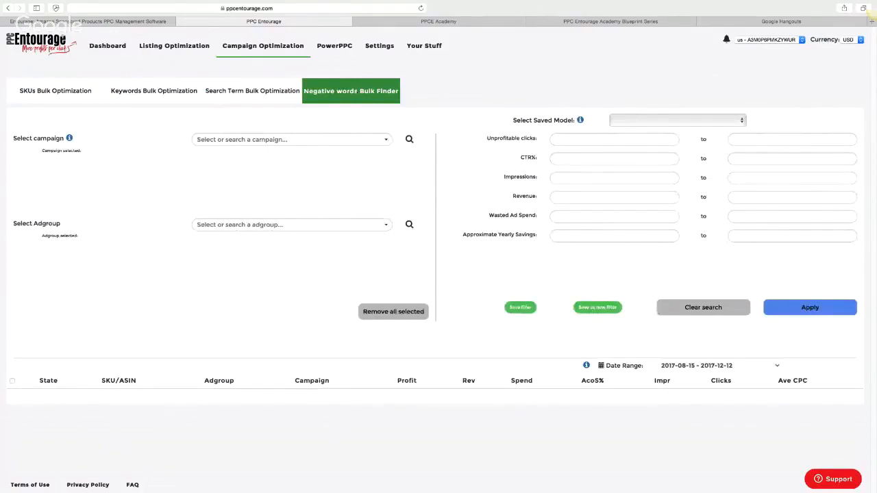
{"action": "left_click", "coordinate": [369, 142]}
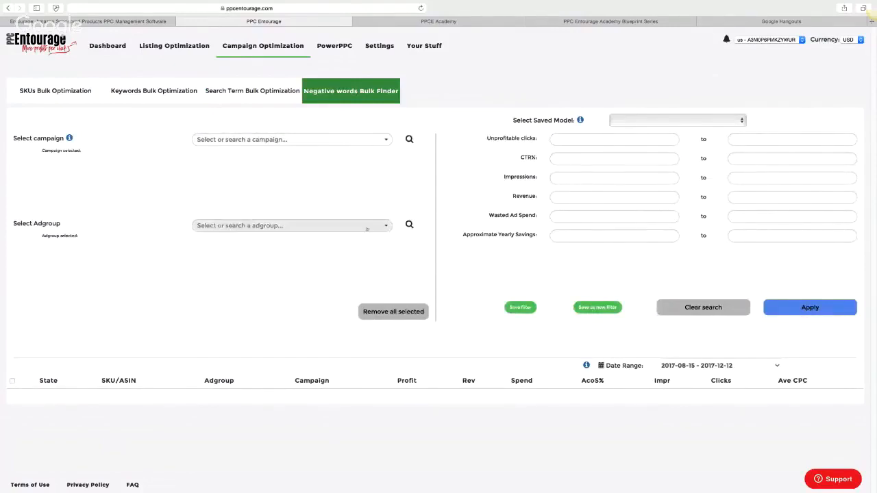
{"action": "left_click", "coordinate": [653, 119]}
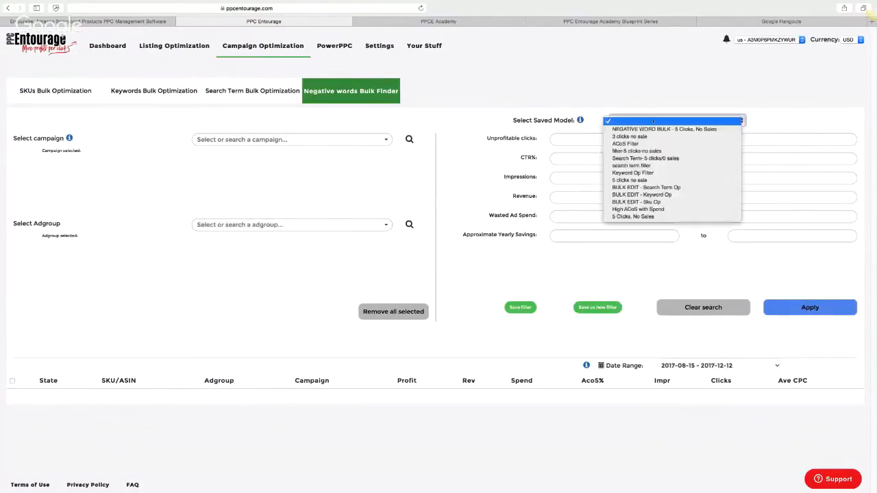
{"action": "left_click", "coordinate": [654, 122]}
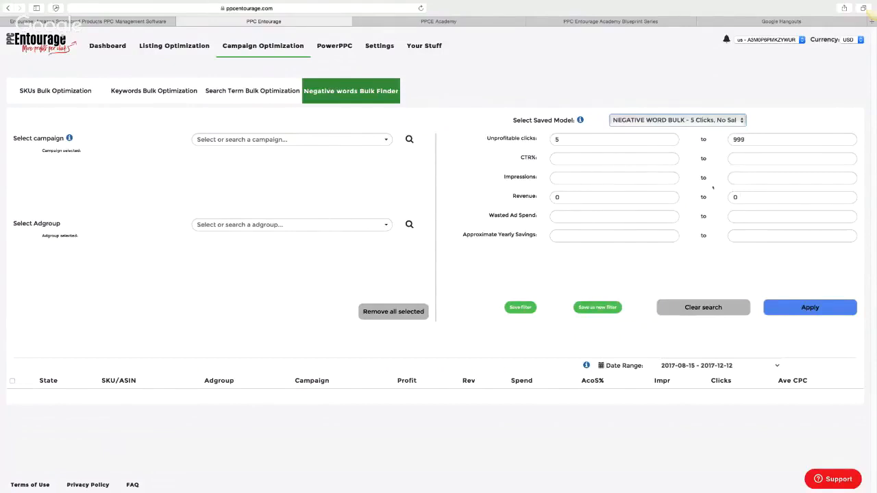
{"action": "left_click", "coordinate": [800, 308]}
Show Active or Paused campaigns and open the first campaign's Edit Autopilot settings
{"action": "left_click", "coordinate": [270, 45]}
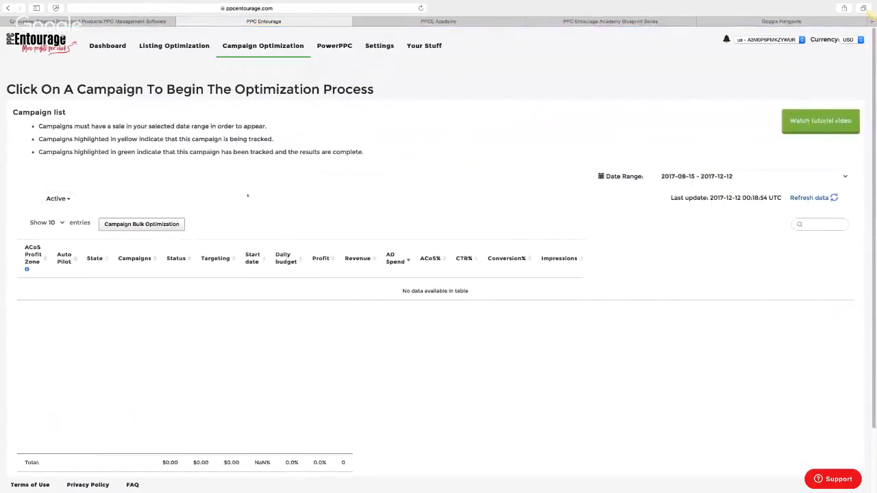
{"action": "left_click", "coordinate": [68, 200]}
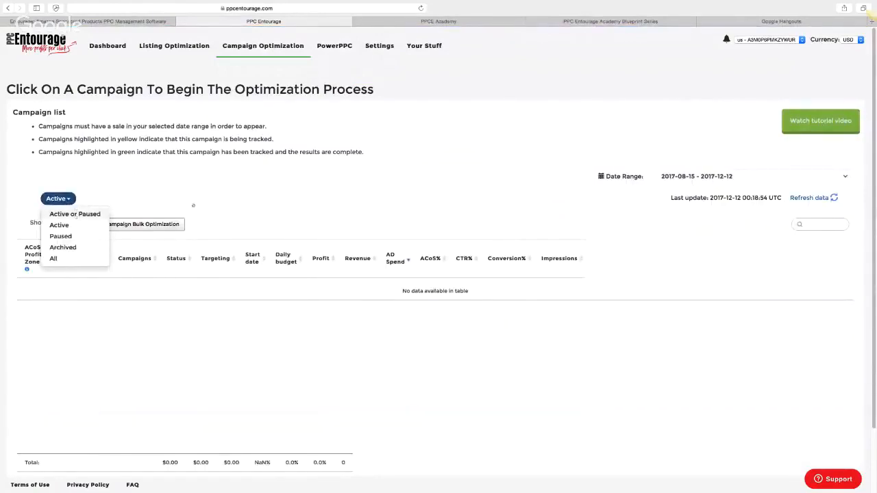
{"action": "left_click", "coordinate": [96, 214]}
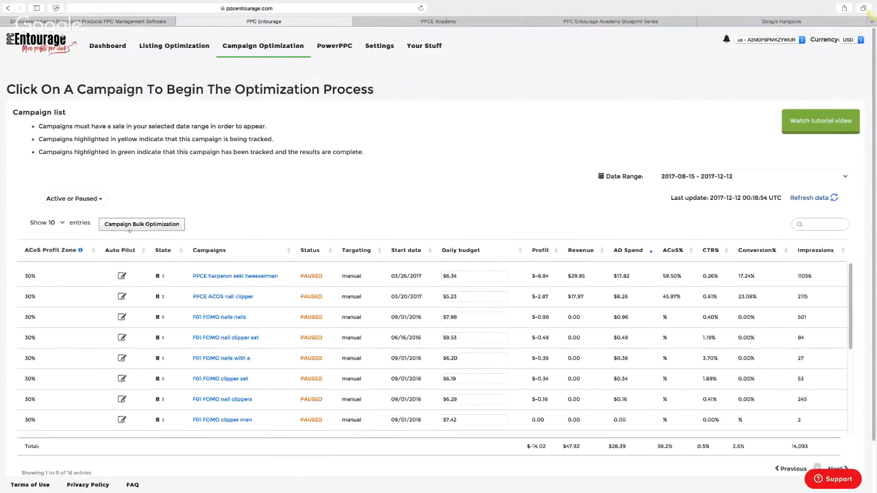
{"action": "left_click", "coordinate": [169, 226]}
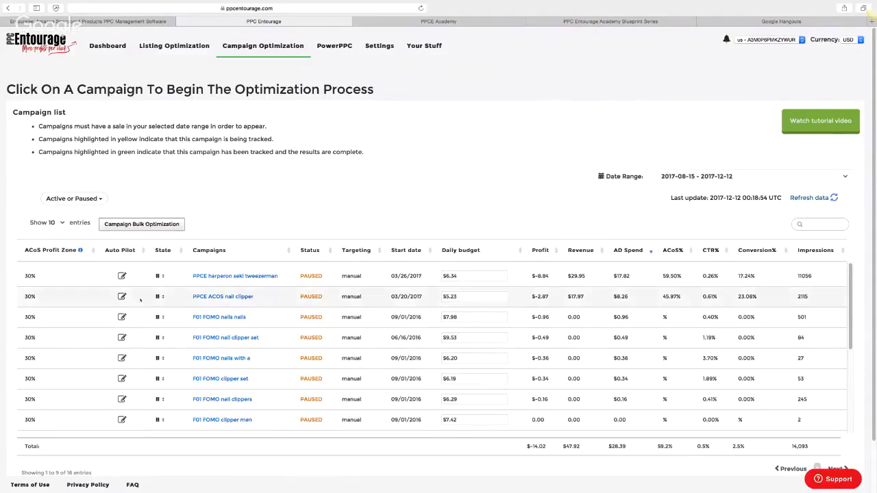
{"action": "left_click", "coordinate": [122, 276]}
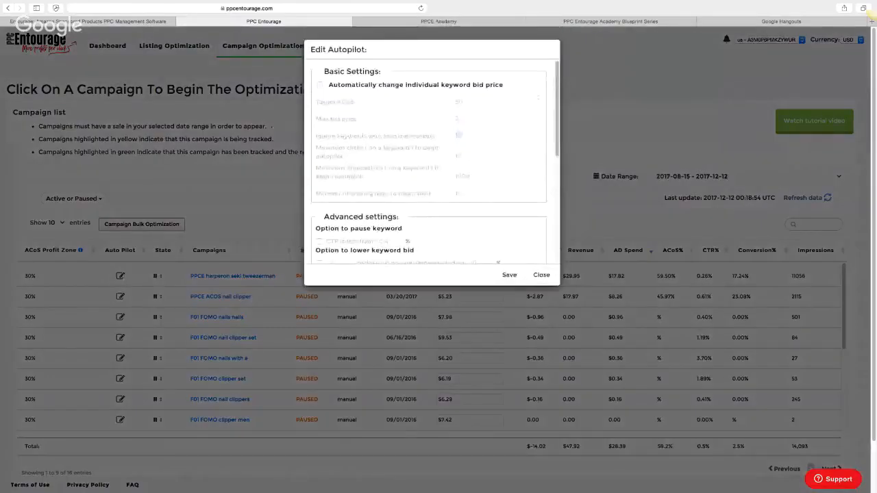
{"action": "left_click", "coordinate": [320, 85]}
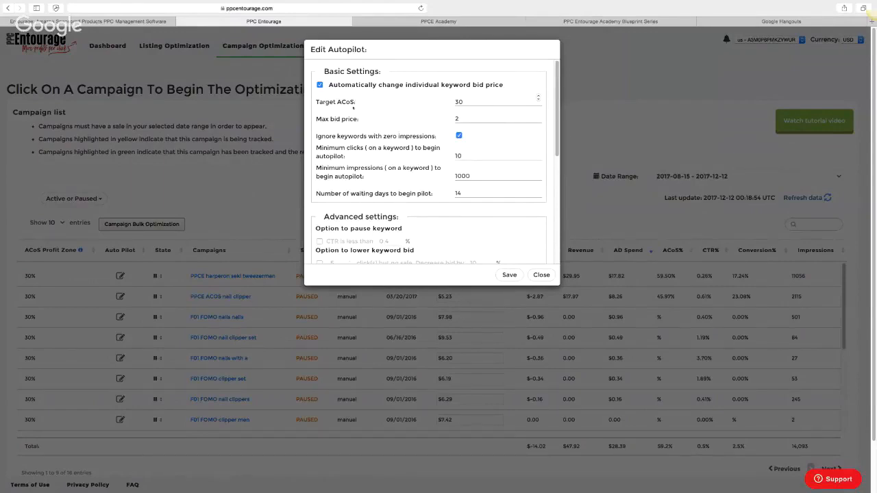
{"action": "scroll", "coordinate": [354, 109], "scroll_direction": "down", "scroll_amount": 1}
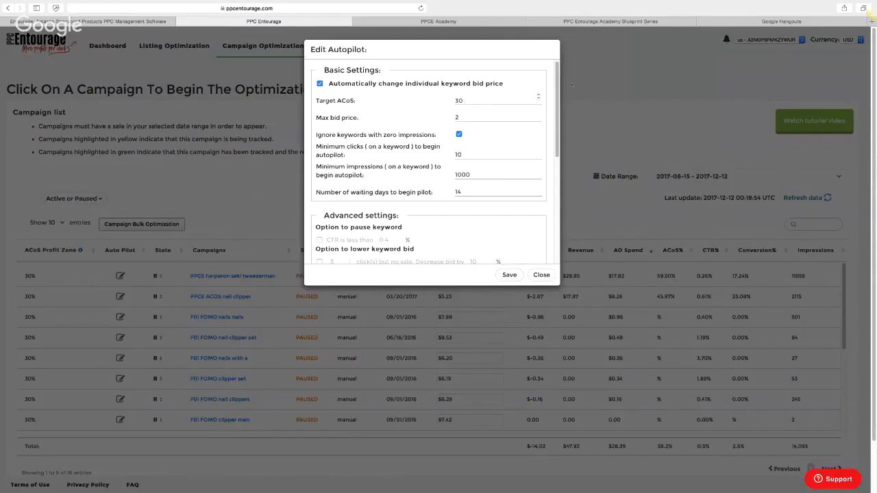
{"action": "scroll", "coordinate": [372, 127], "scroll_direction": "down", "scroll_amount": 3}
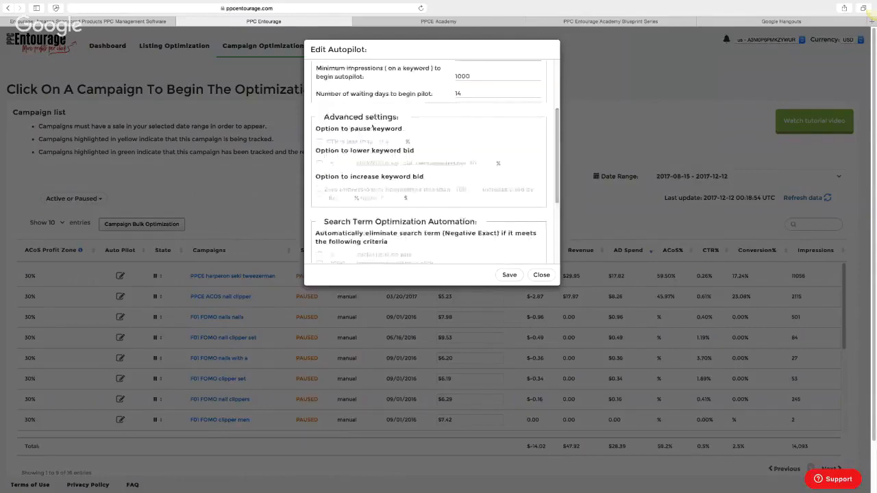
{"action": "scroll", "coordinate": [372, 127], "scroll_direction": "down", "scroll_amount": 1}
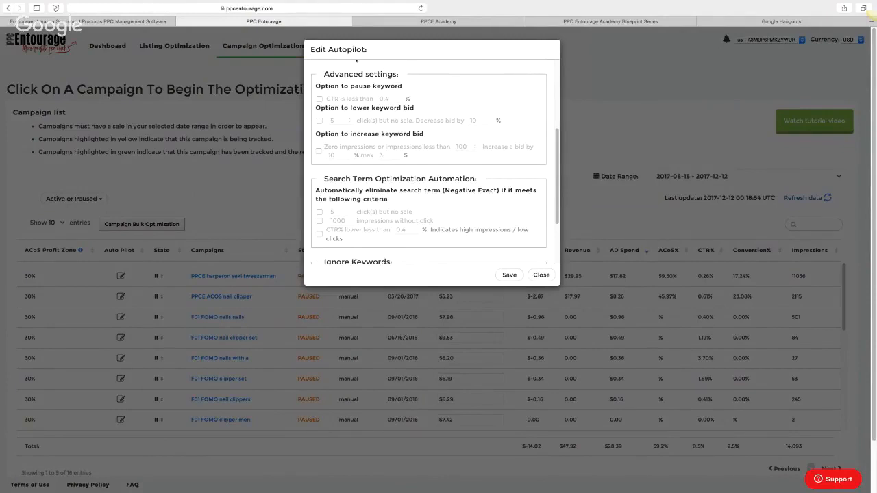
{"action": "scroll", "coordinate": [557, 177], "scroll_direction": "up", "scroll_amount": 3}
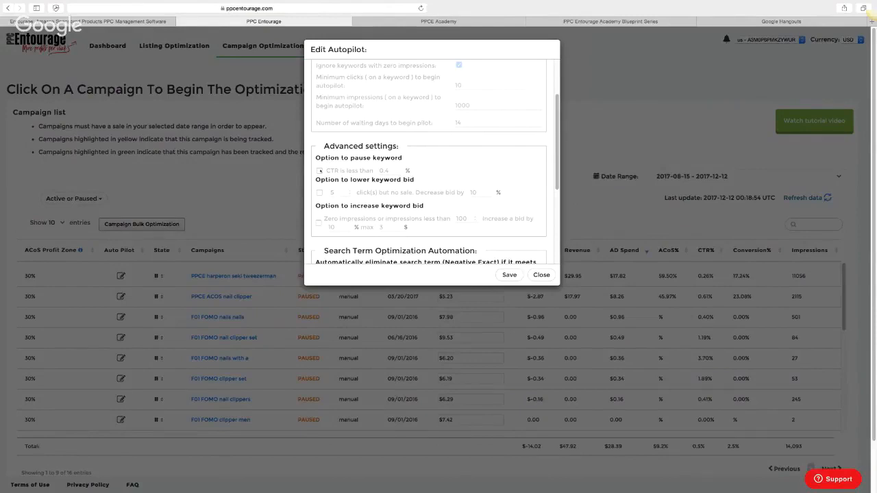
Enable pausing keywords below 0.4% CTR, lowering bids on no-sale clicks, and raising bids on low-impression keywords
{"action": "left_click", "coordinate": [319, 170]}
{"action": "left_click", "coordinate": [319, 192]}
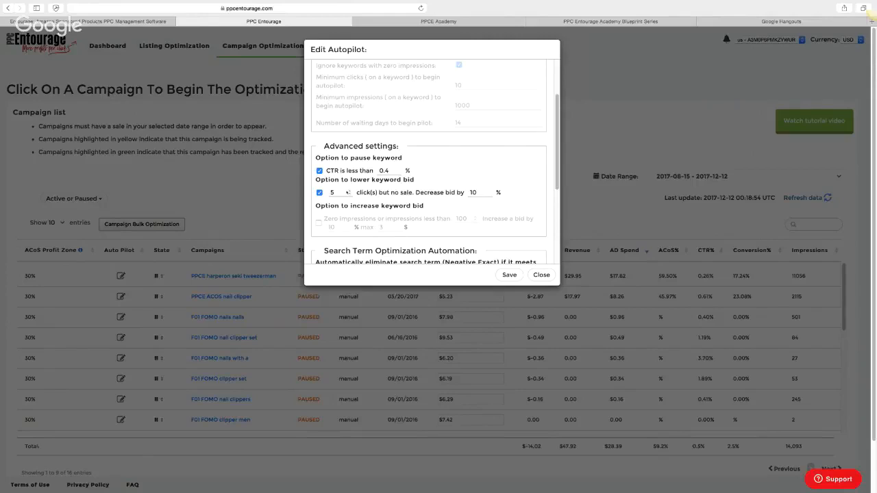
{"action": "left_click", "coordinate": [319, 222]}
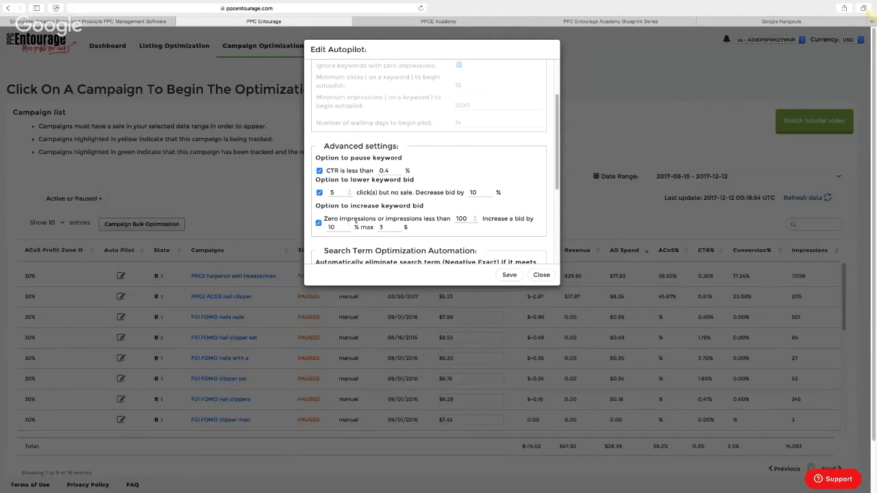
{"action": "scroll", "coordinate": [477, 100], "scroll_direction": "up", "scroll_amount": 4}
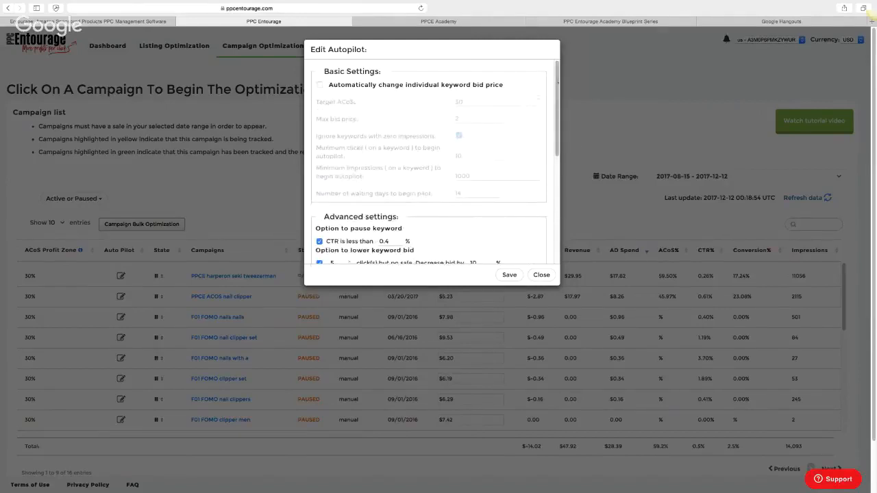
{"action": "scroll", "coordinate": [352, 122], "scroll_direction": "down", "scroll_amount": 5}
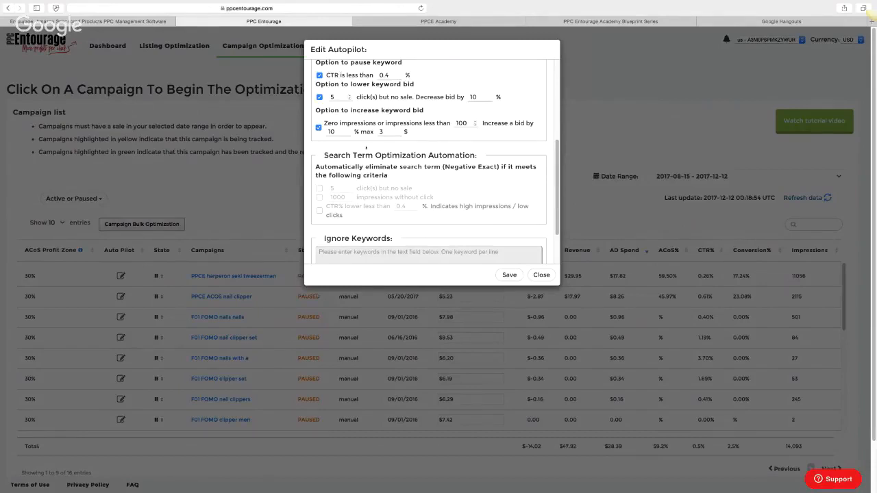
Add search terms as negative exact after 5 no-sale clicks, 1000 clickless impressions, or CTR under 0.4%
{"action": "left_click", "coordinate": [319, 189]}
{"action": "left_click", "coordinate": [319, 198]}
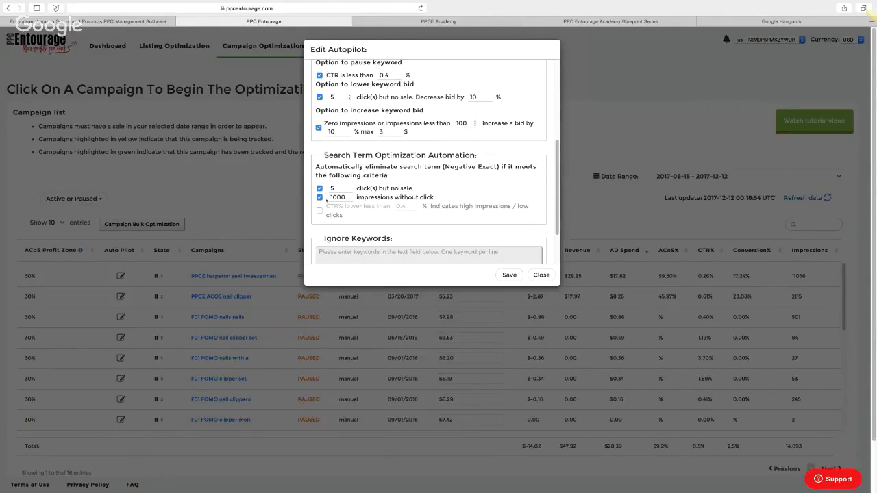
{"action": "left_click", "coordinate": [319, 211]}
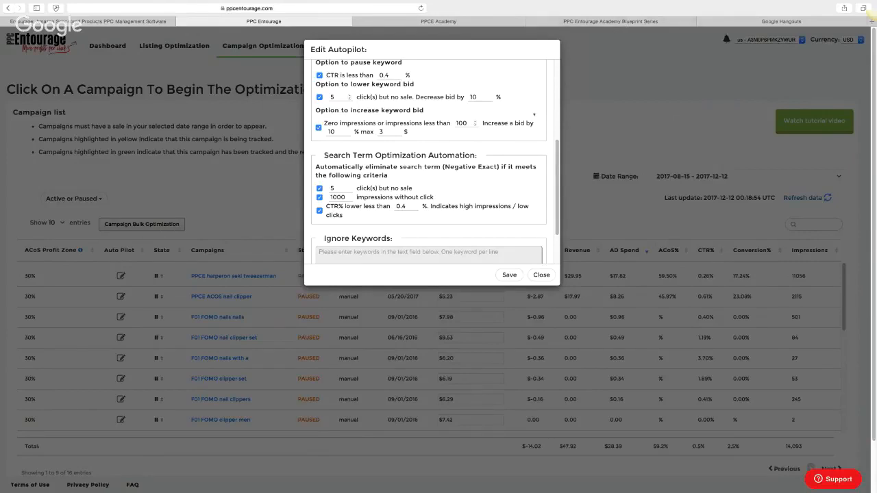
{"action": "scroll", "coordinate": [404, 222], "scroll_direction": "down", "scroll_amount": 3}
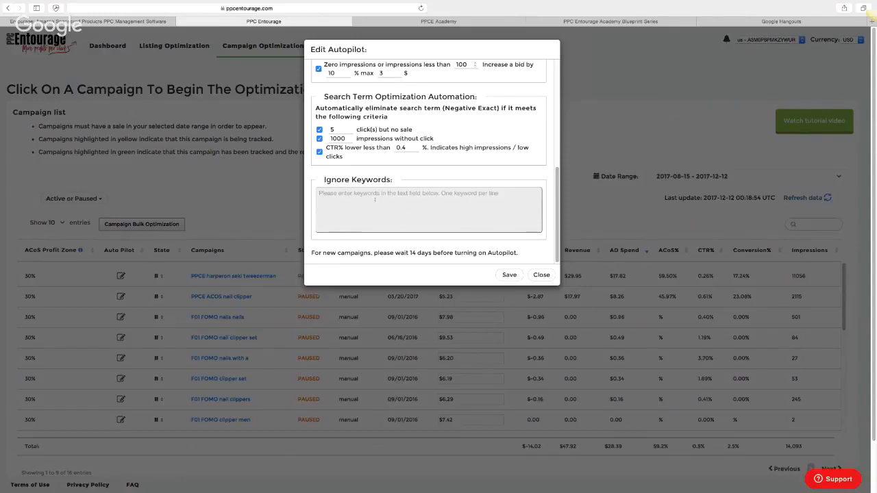
Close the Edit Autopilot dialog, reopen it for the first campaign, and close it again
{"action": "left_click", "coordinate": [552, 276]}
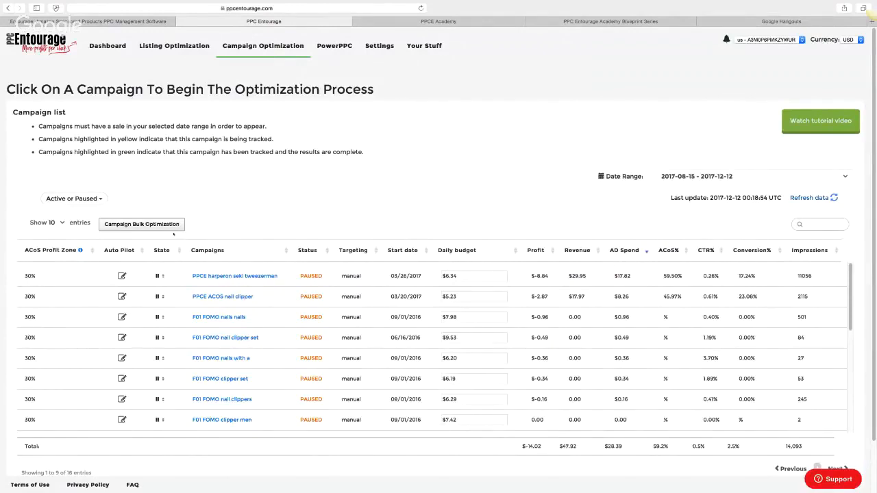
{"action": "left_click", "coordinate": [122, 275]}
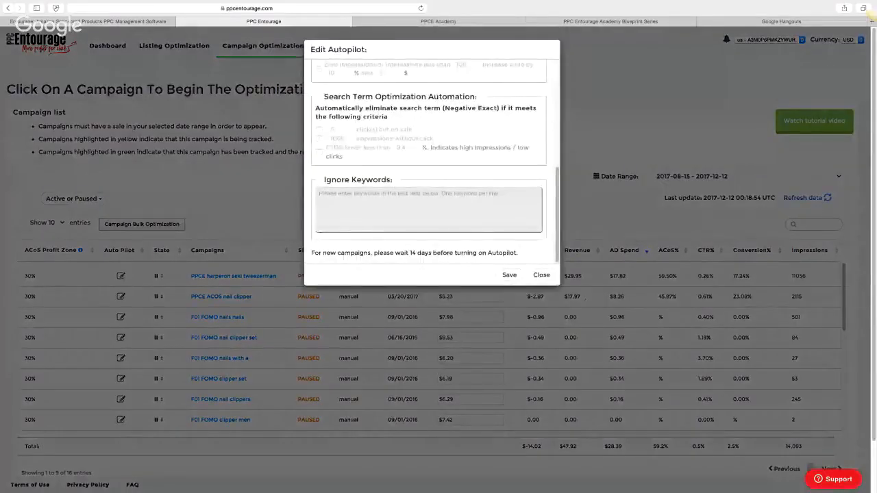
{"action": "left_click", "coordinate": [542, 276]}
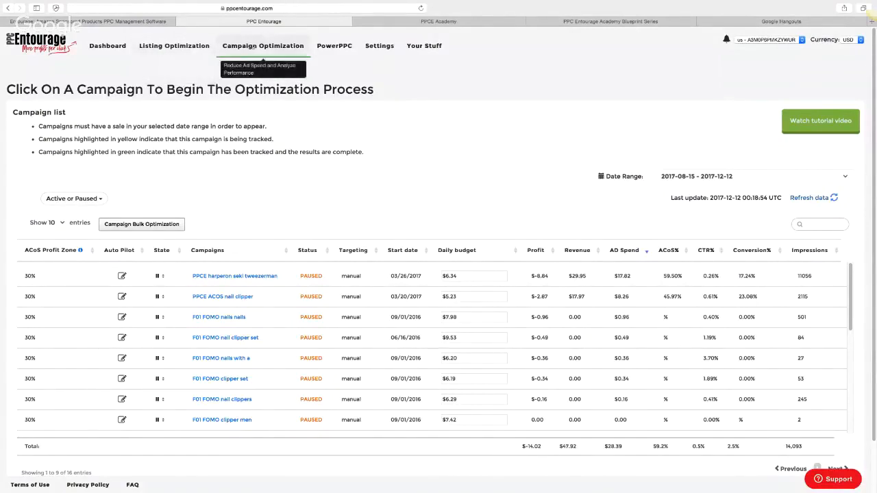
Visit the PowerPPC section, then view the Academy Blueprint Series Campaign Overview diagram
{"action": "left_click", "coordinate": [337, 46]}
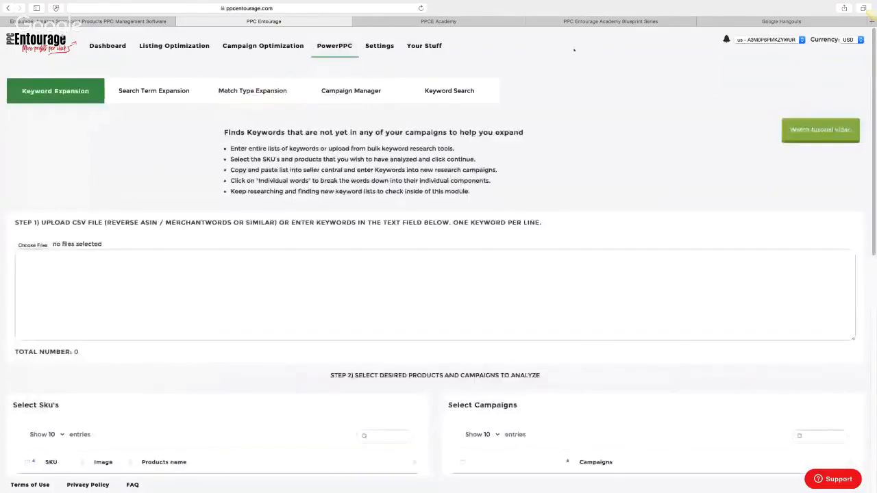
{"action": "left_click", "coordinate": [548, 21]}
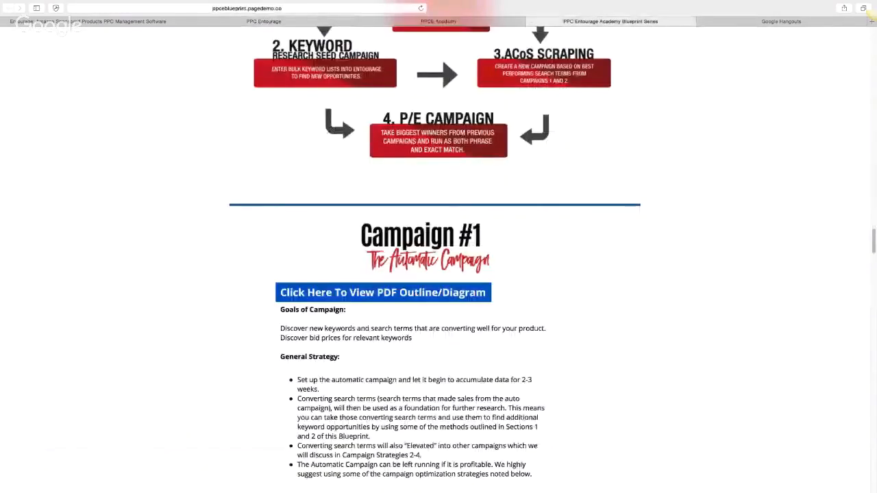
{"action": "scroll", "coordinate": [435, 247], "scroll_direction": "up", "scroll_amount": 5}
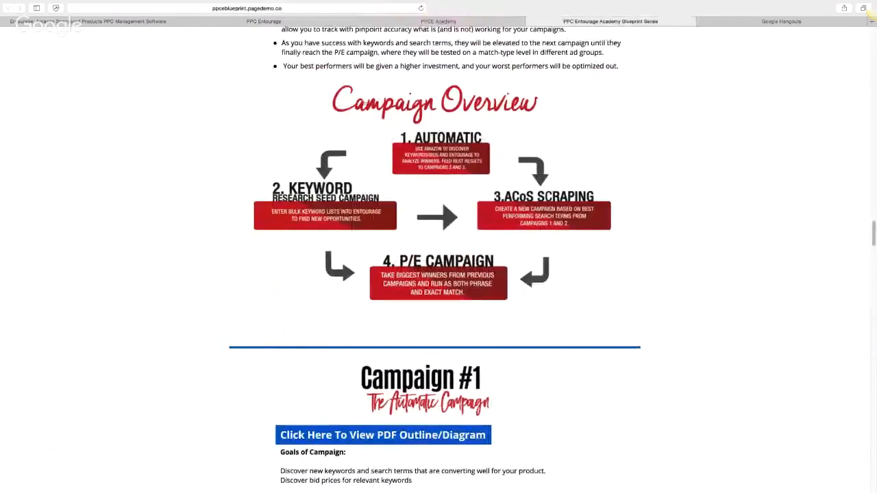
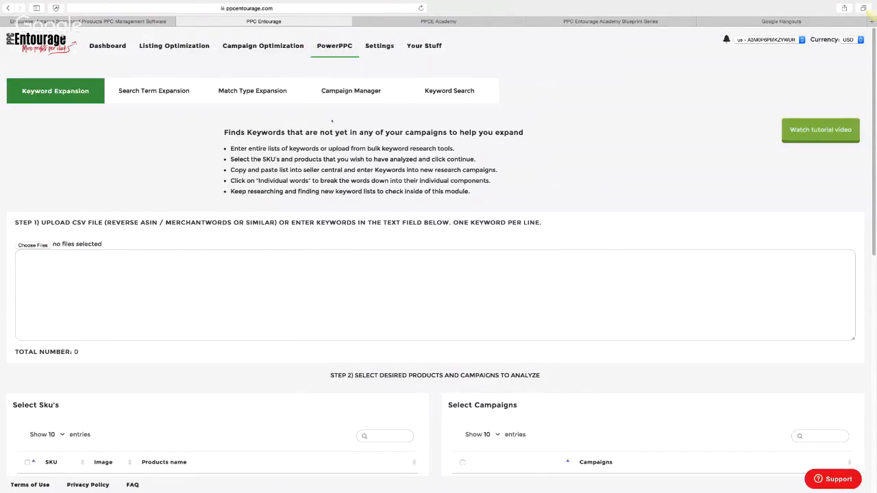
{"action": "left_click", "coordinate": [350, 91]}
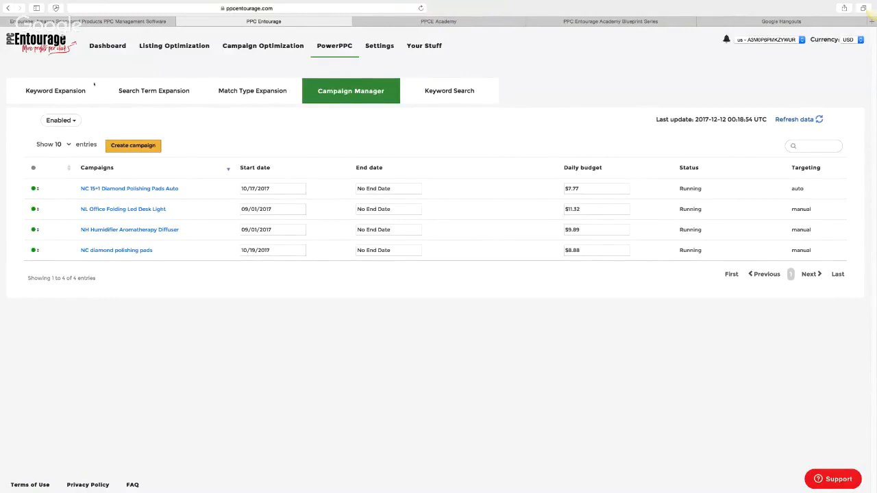
{"action": "left_click", "coordinate": [71, 91]}
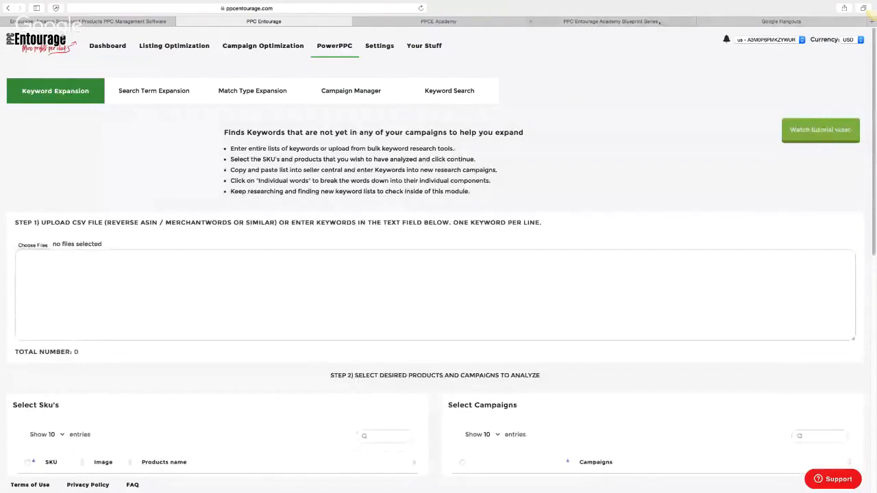
{"action": "left_click", "coordinate": [609, 21]}
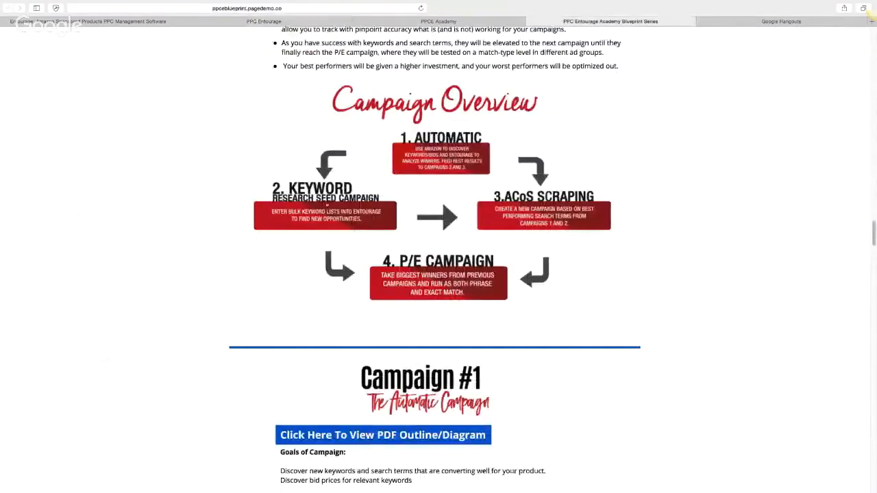
{"action": "left_click", "coordinate": [279, 21]}
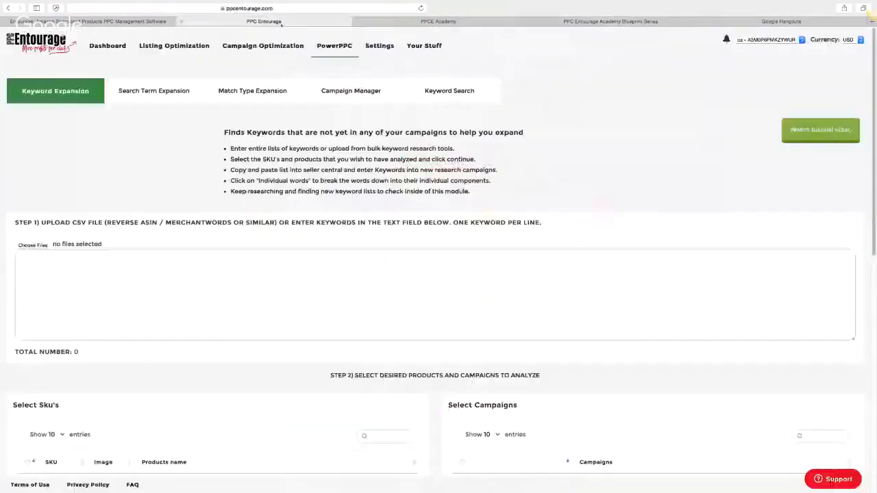
{"action": "left_click", "coordinate": [124, 268]}
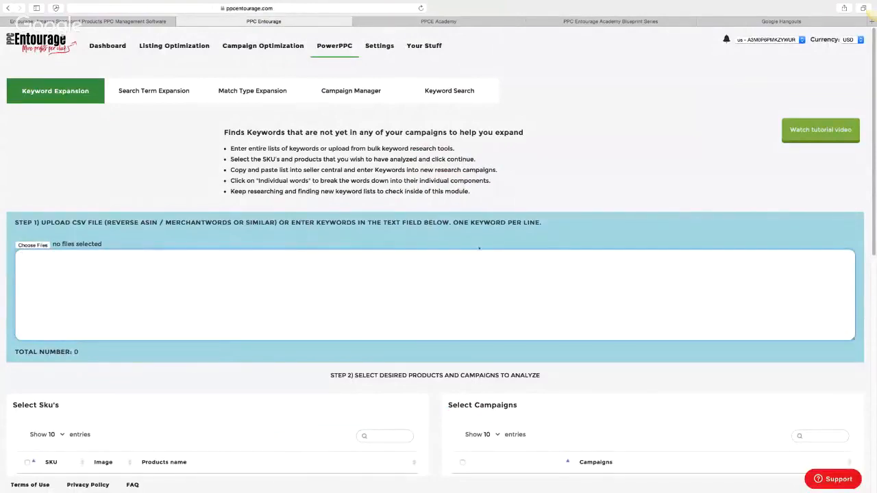
Select the FOMO nail clipper SKU and all its campaigns, then run Find New Keywords
{"action": "scroll", "coordinate": [147, 359], "scroll_direction": "down", "scroll_amount": 1}
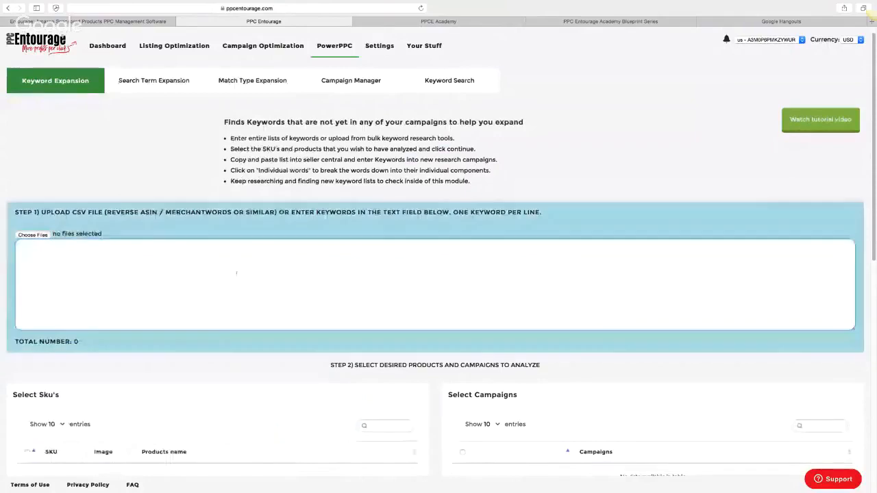
{"action": "scroll", "coordinate": [147, 359], "scroll_direction": "down", "scroll_amount": 5}
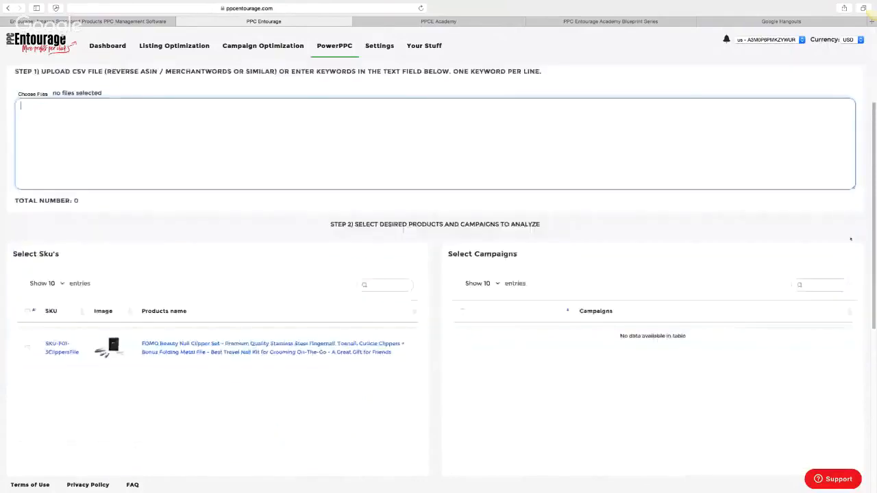
{"action": "left_click", "coordinate": [27, 336]}
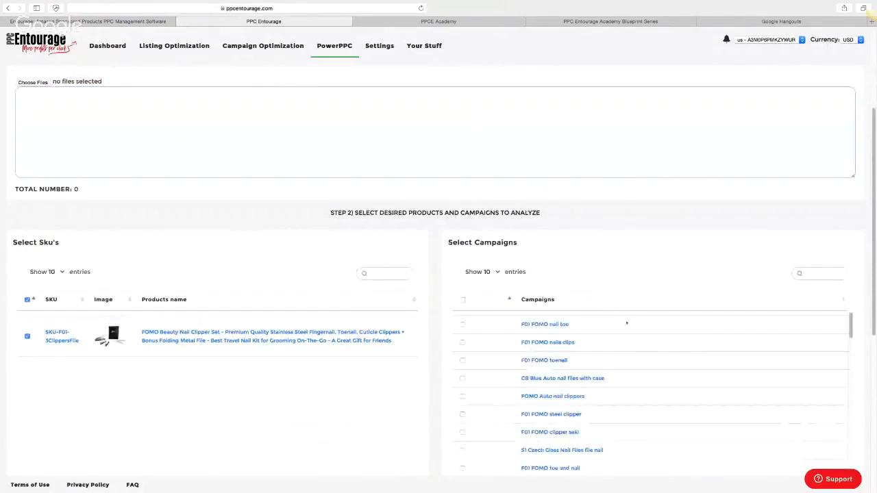
{"action": "scroll", "coordinate": [535, 438], "scroll_direction": "down", "scroll_amount": 1}
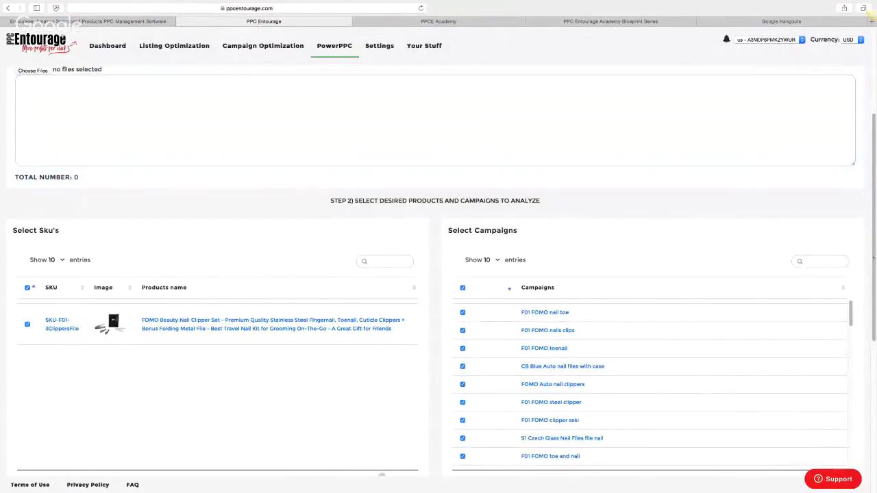
{"action": "scroll", "coordinate": [548, 353], "scroll_direction": "down", "scroll_amount": 5}
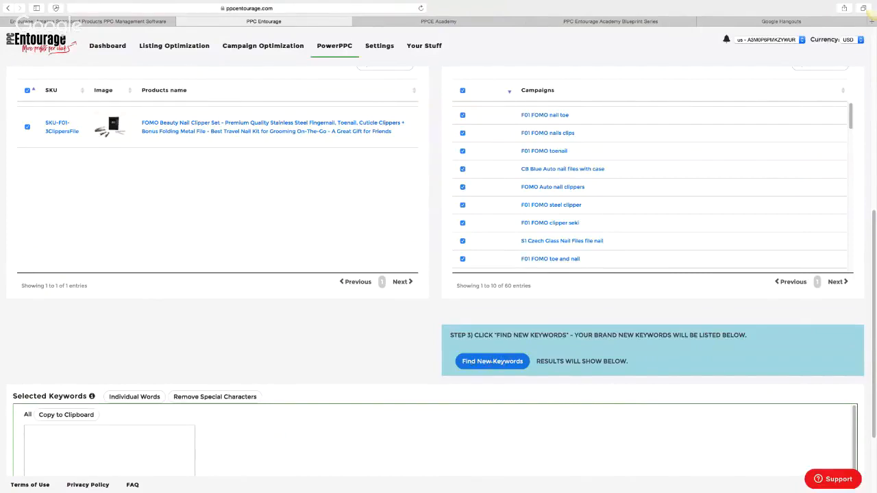
{"action": "left_click", "coordinate": [497, 362]}
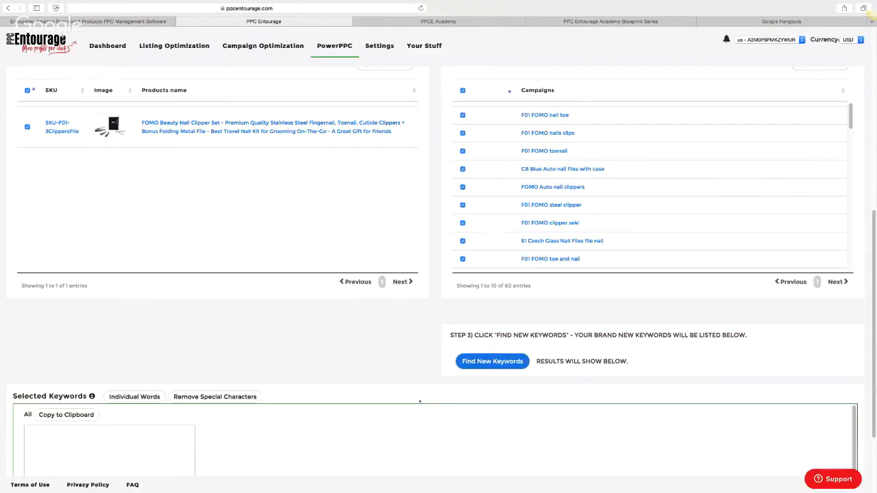
Bring up the Blueprint Series Campaign Overview diagram in the other tab
{"action": "scroll", "coordinate": [859, 178], "scroll_direction": "up", "scroll_amount": 8}
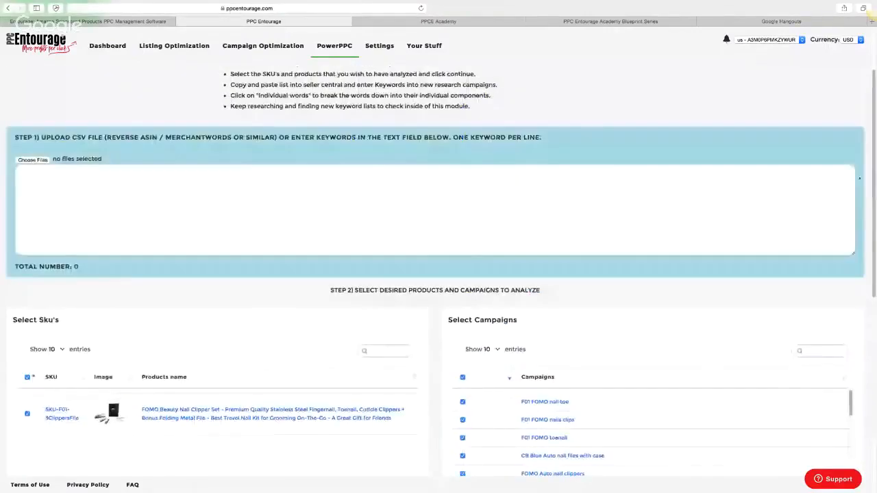
{"action": "scroll", "coordinate": [859, 178], "scroll_direction": "up", "scroll_amount": 3}
{"action": "left_click", "coordinate": [606, 21]}
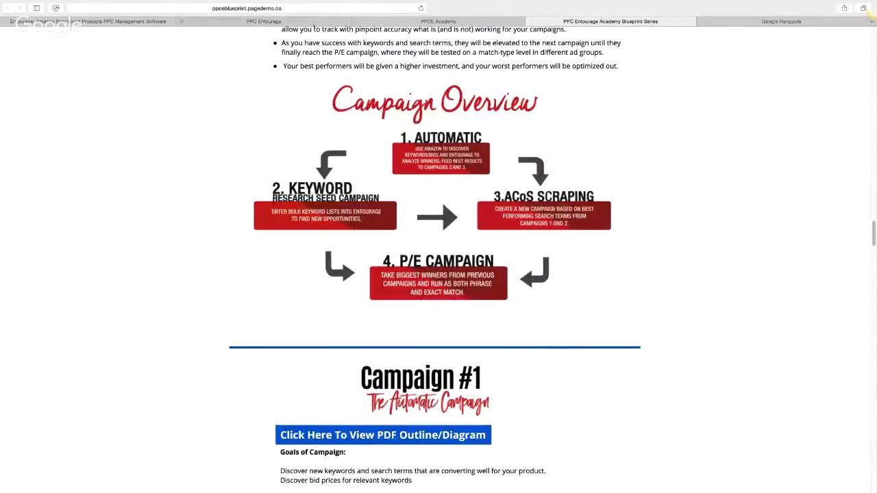
Back in PPC Entourage, open Search Term Expansion and review the ACoS Scraping Technique description
{"action": "left_click", "coordinate": [264, 22]}
{"action": "left_click", "coordinate": [198, 91]}
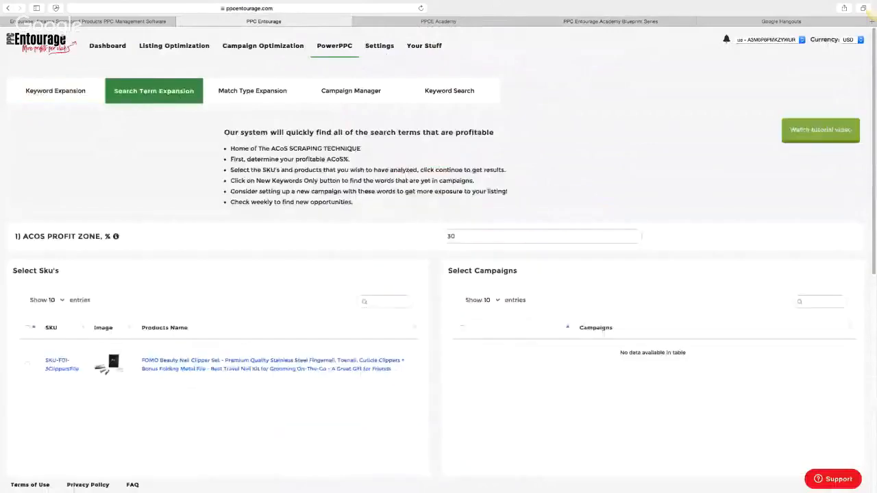
{"action": "left_click_drag", "start_coordinate": [230, 148], "coordinate": [362, 149]}
{"action": "left_click", "coordinate": [376, 154]}
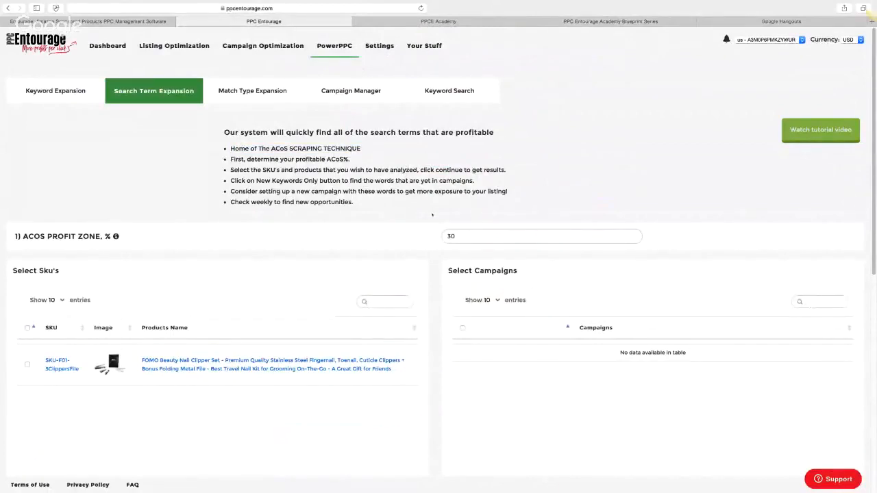
Keep the ACoS profit zone at 30, choose the nail clipper SKU with all campaigns, and load results
{"action": "left_click", "coordinate": [469, 236]}
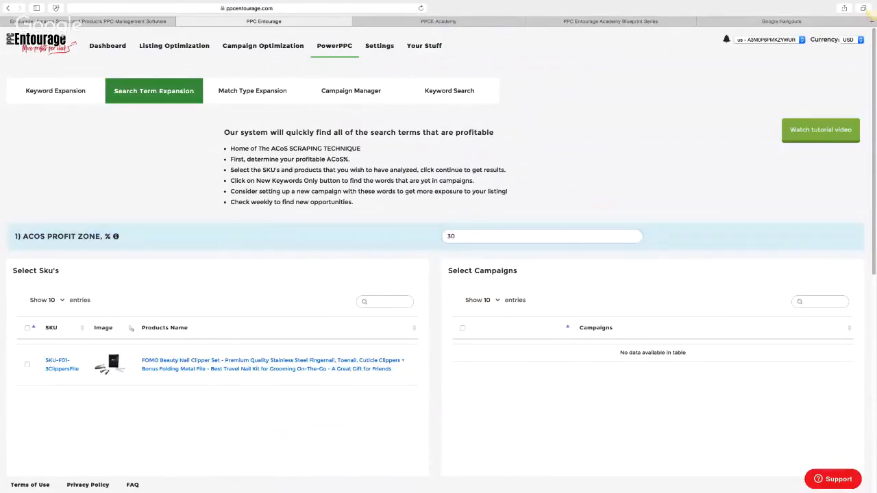
{"action": "left_click", "coordinate": [27, 366]}
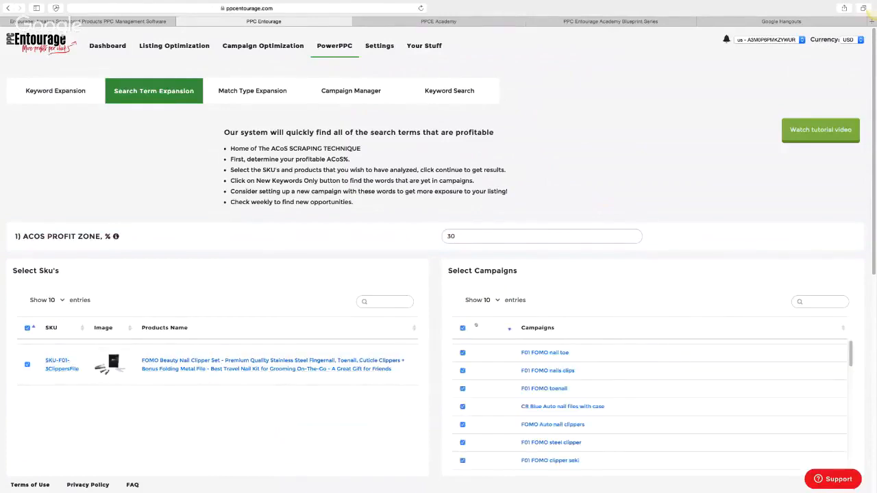
{"action": "left_click", "coordinate": [463, 328]}
{"action": "scroll", "coordinate": [479, 384], "scroll_direction": "down", "scroll_amount": 3}
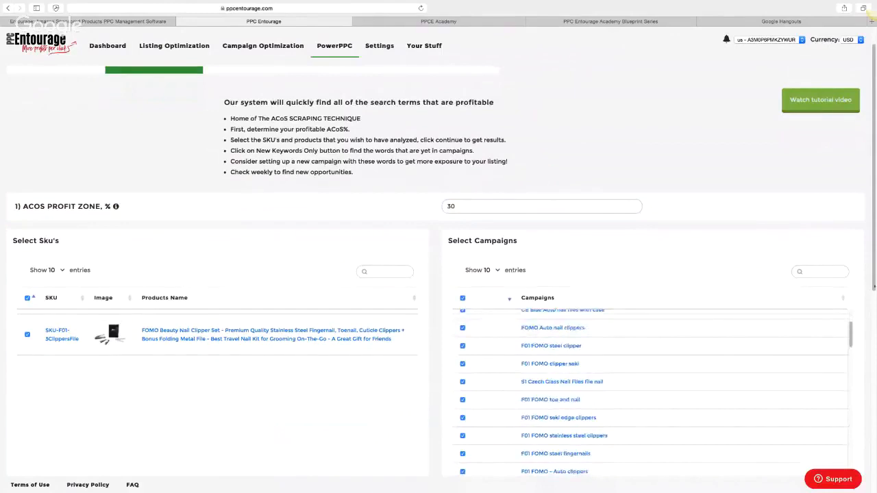
{"action": "scroll", "coordinate": [479, 383], "scroll_direction": "down", "scroll_amount": 5}
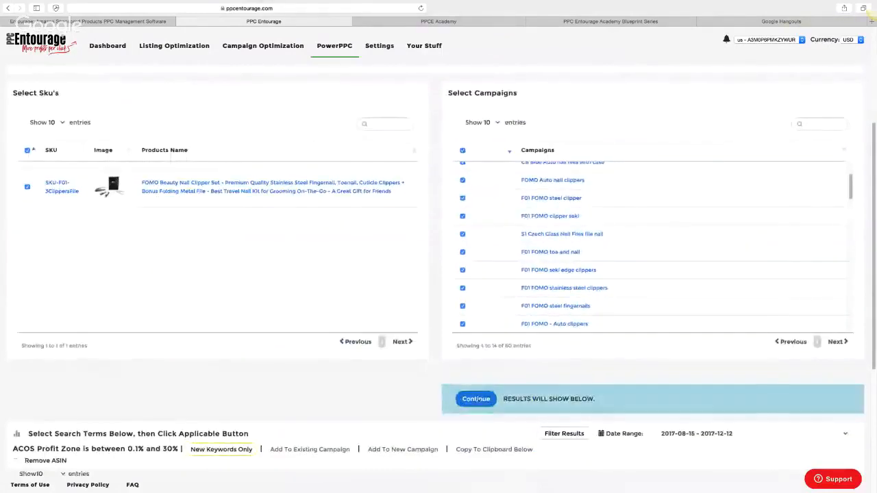
{"action": "left_click", "coordinate": [475, 398]}
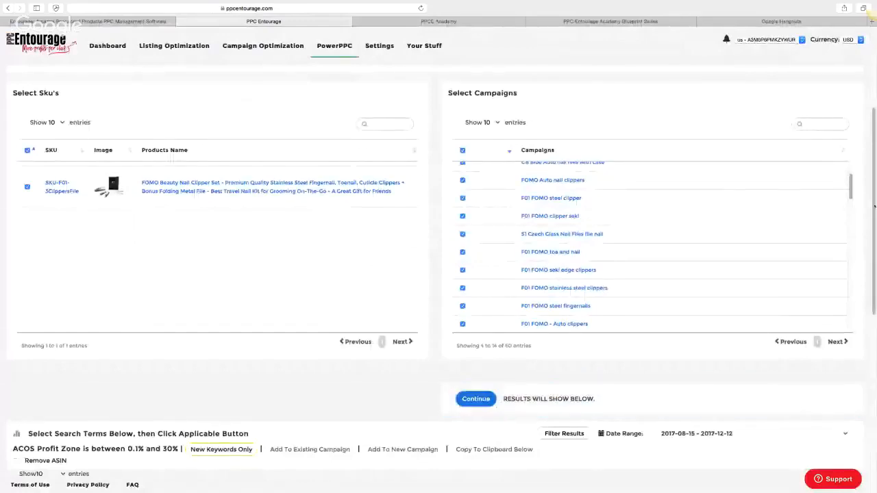
{"action": "scroll", "coordinate": [874, 206], "scroll_direction": "down", "scroll_amount": 8}
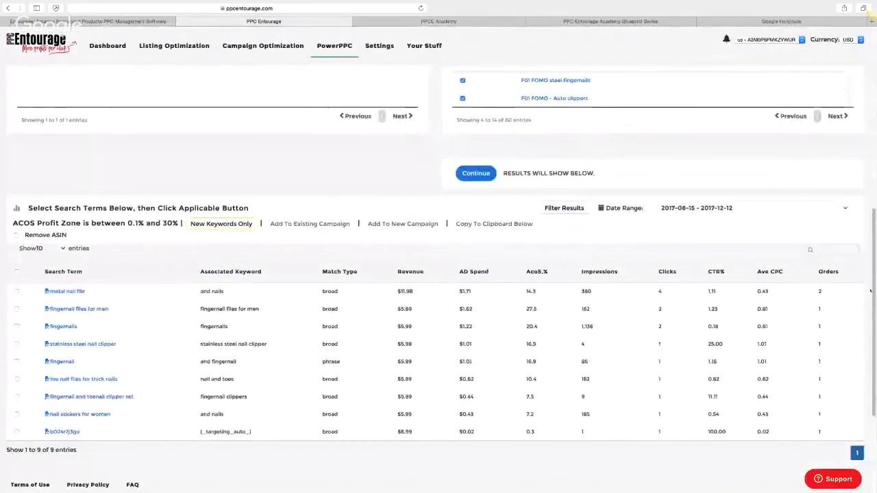
Select all nine profitable nail clipper search terms, led by 'metal nail file', via the header checkbox
{"action": "scroll", "coordinate": [870, 291], "scroll_direction": "down", "scroll_amount": 1}
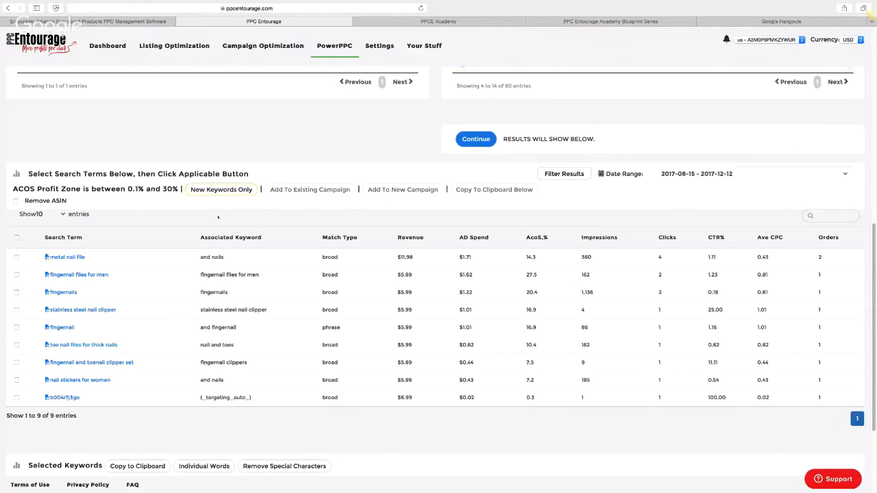
{"action": "left_click", "coordinate": [16, 237]}
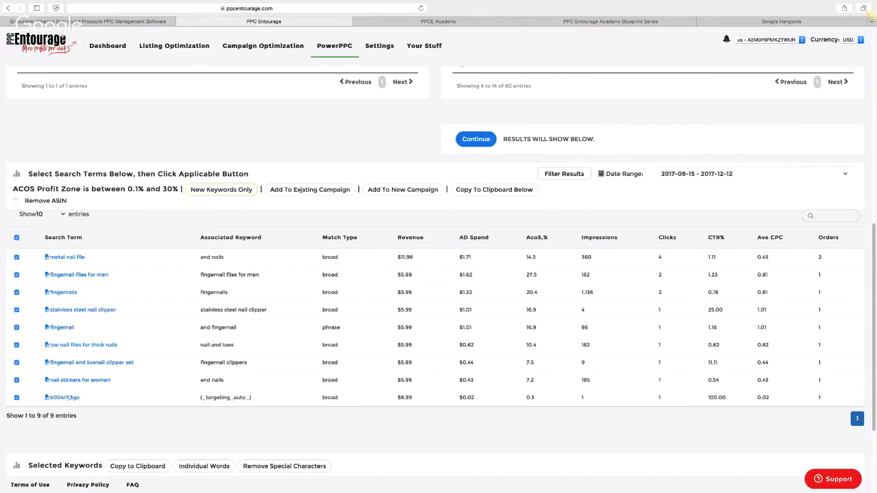
Start a new campaign named 'ACoS Scraping' with a daily budget of 1040
{"action": "left_click", "coordinate": [399, 192]}
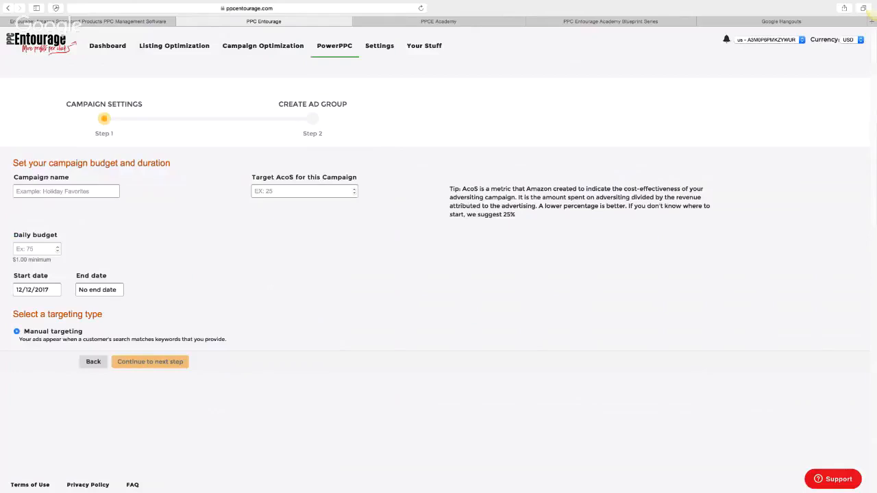
{"action": "left_click", "coordinate": [34, 192]}
{"action": "type", "text": "ACoS Scrap"}
{"action": "type", "text": "ong"}
{"action": "key", "text": "BackSpace"}
{"action": "key", "text": "BackSpace"}
{"action": "key", "text": "BackSpace"}
{"action": "type", "text": "ing"}
{"action": "left_click", "coordinate": [22, 252]}
{"action": "type", "text": "10"}
{"action": "type", "text": "40"}
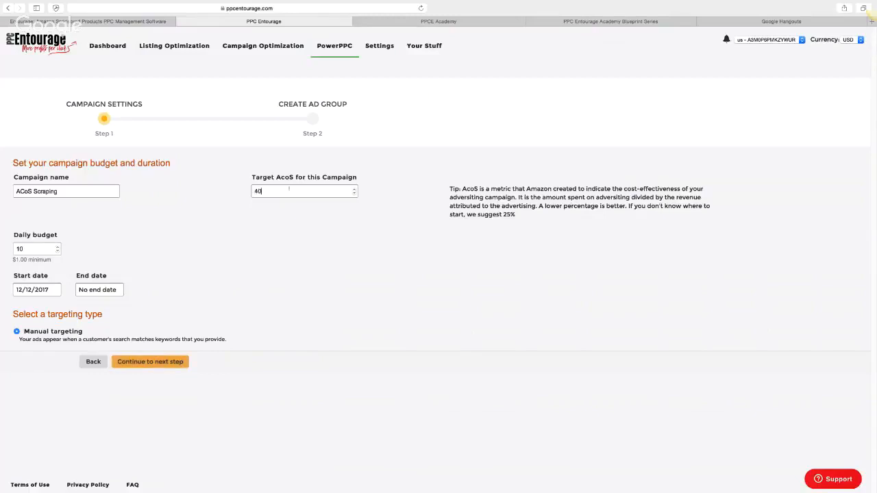
Create the ad group with normal unshielded ads and a 0.89 default bid for all nine terms
{"action": "left_click", "coordinate": [150, 362]}
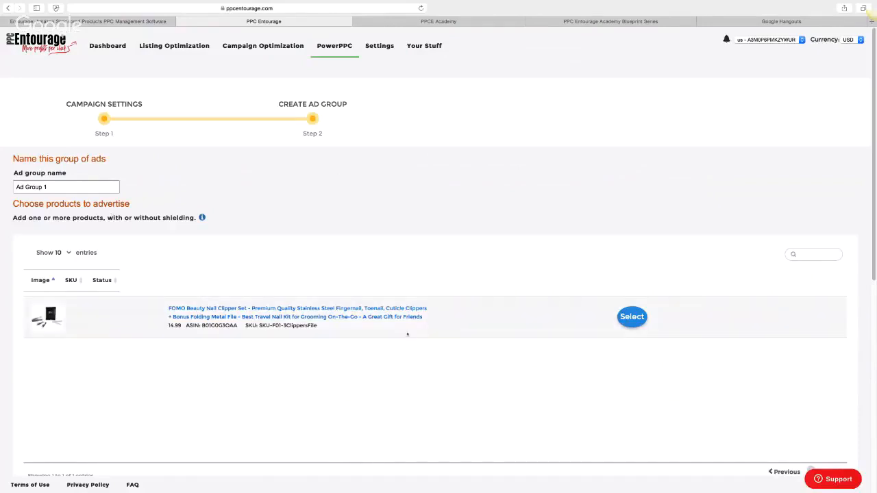
{"action": "left_click", "coordinate": [630, 316]}
{"action": "scroll", "coordinate": [597, 298], "scroll_direction": "down", "scroll_amount": 1}
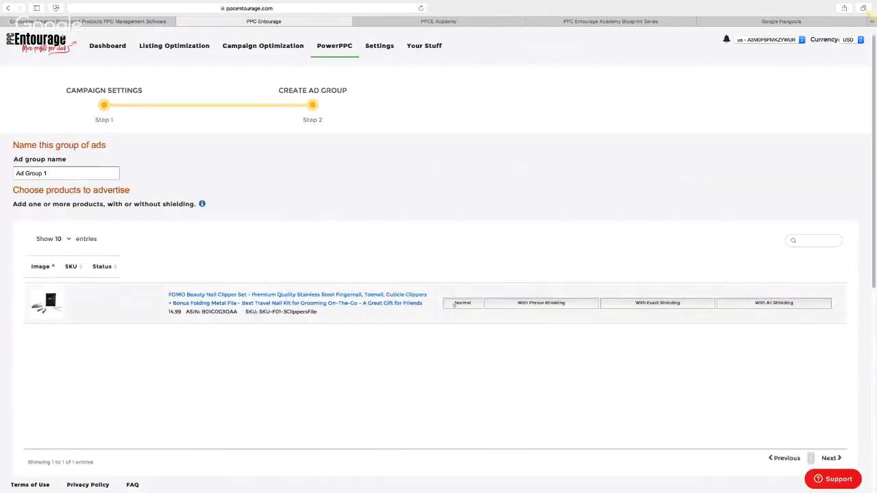
{"action": "left_click", "coordinate": [463, 303]}
{"action": "scroll", "coordinate": [467, 326], "scroll_direction": "down", "scroll_amount": 5}
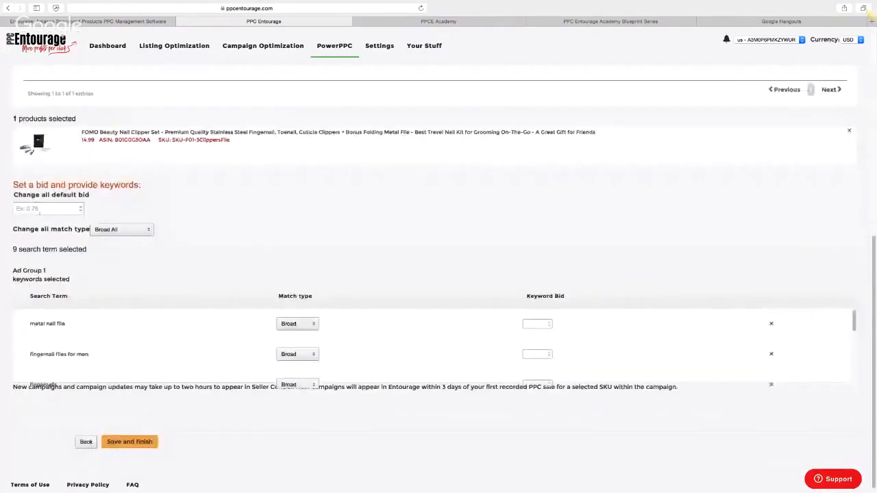
{"action": "left_click", "coordinate": [43, 209]}
{"action": "type", "text": ".89"}
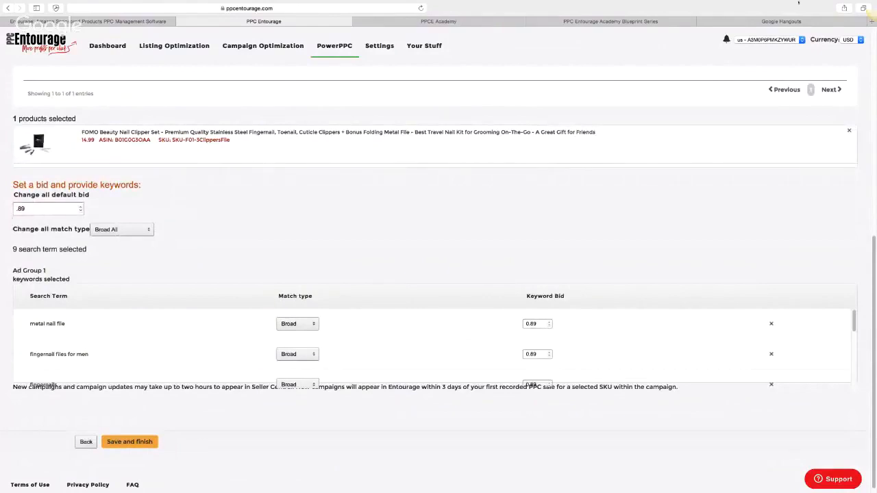
{"action": "left_click", "coordinate": [632, 22]}
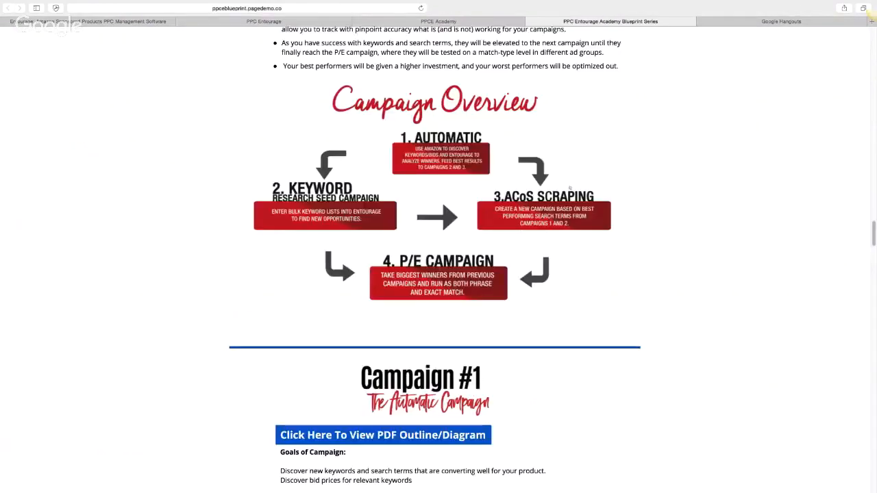
Scroll the Blueprint guide to the Campaign #3 ACoS Scraping section, then return to PPC Entourage
{"action": "scroll", "coordinate": [570, 188], "scroll_direction": "down", "scroll_amount": 20}
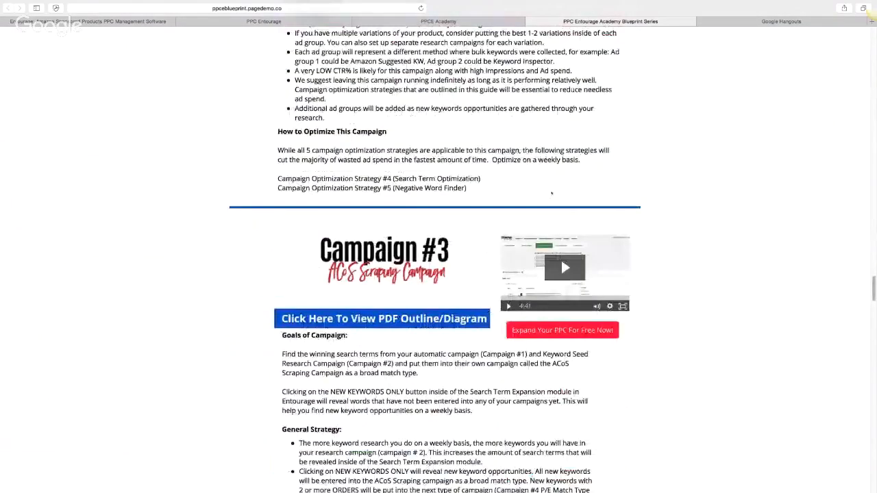
{"action": "scroll", "coordinate": [552, 194], "scroll_direction": "down", "scroll_amount": 3}
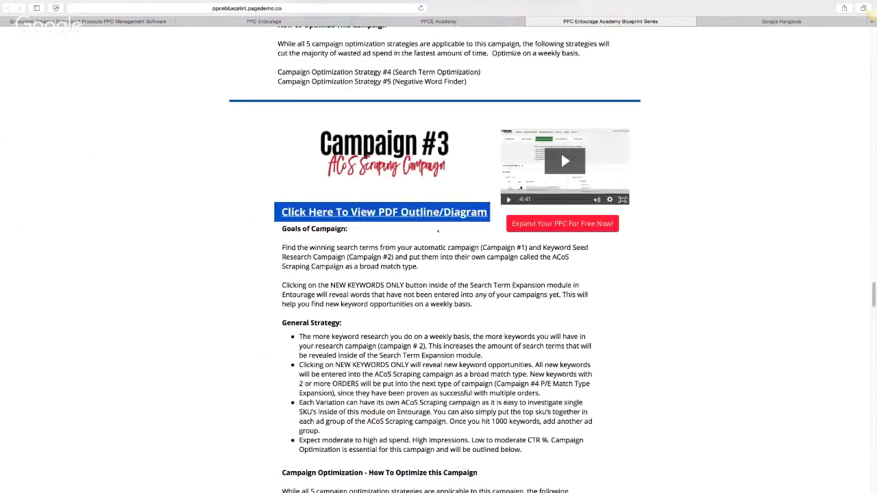
{"action": "left_click", "coordinate": [263, 22]}
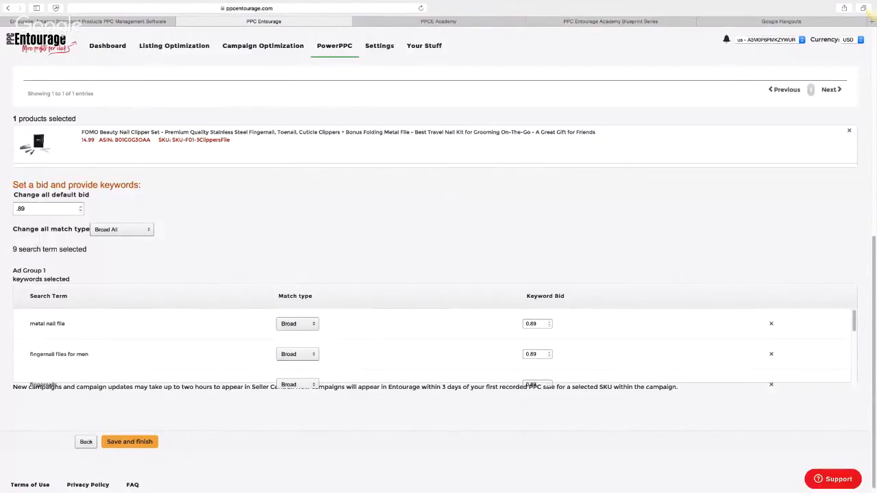
Open PowerPPC > Match Type Expansion, then view the Blueprint guide's Campaign #3 section
{"action": "scroll", "coordinate": [763, 162], "scroll_direction": "up", "scroll_amount": 5}
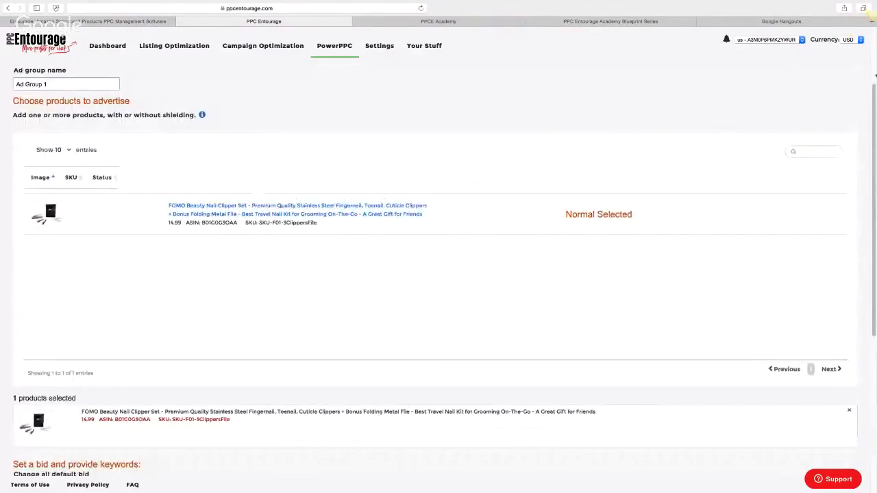
{"action": "scroll", "coordinate": [868, 65], "scroll_direction": "up", "scroll_amount": 2}
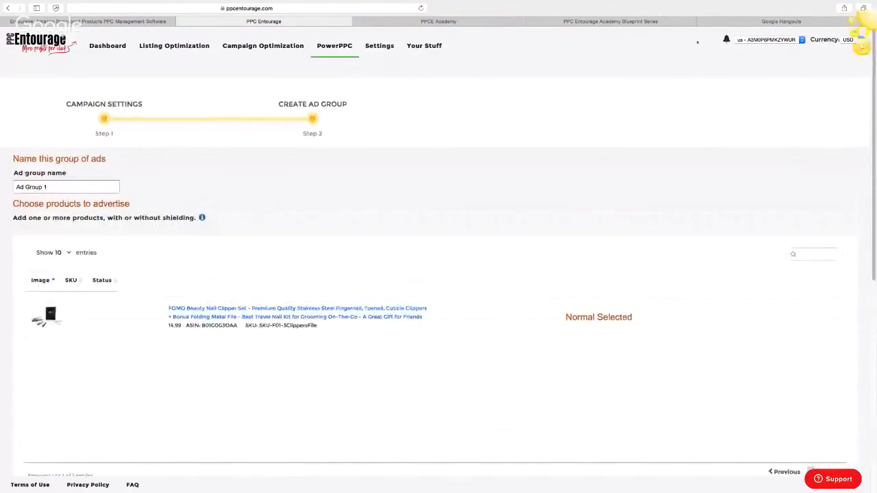
{"action": "left_click", "coordinate": [337, 54]}
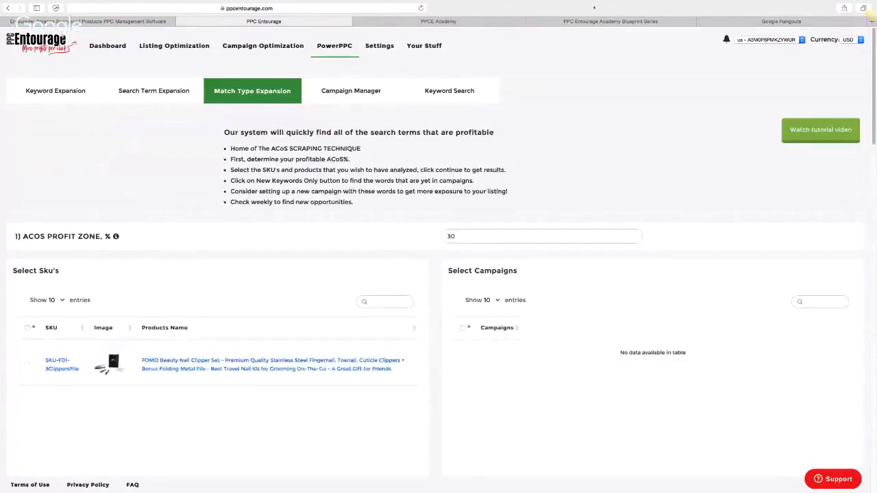
{"action": "left_click", "coordinate": [558, 21]}
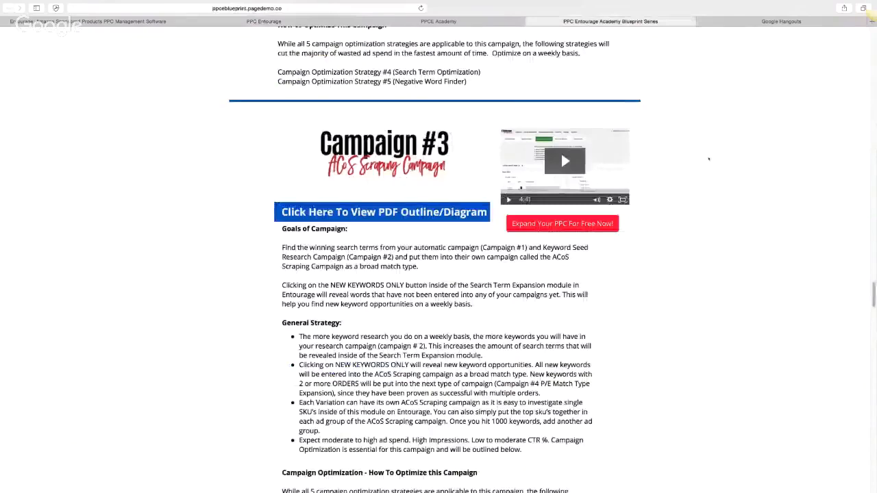
Scroll up to the Blueprint Campaign Overview diagram, then go back to Match Type Expansion
{"action": "scroll", "coordinate": [438, 274], "scroll_direction": "up", "scroll_amount": 10}
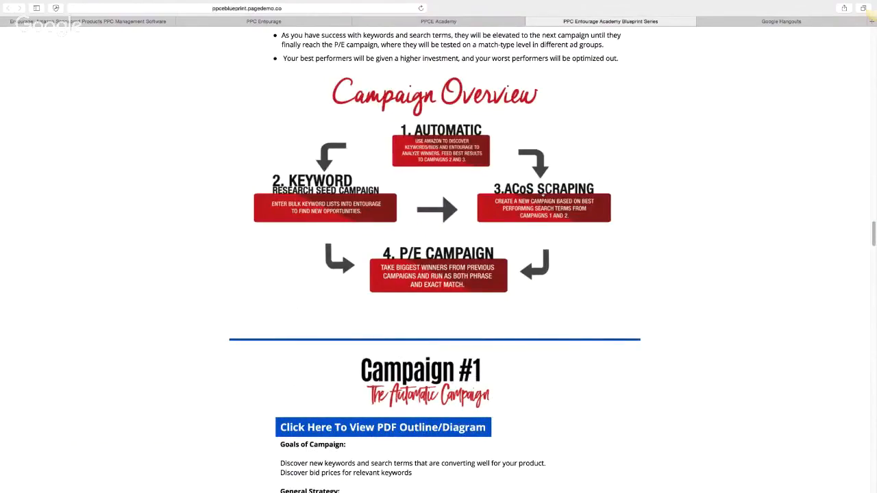
{"action": "left_click", "coordinate": [267, 21]}
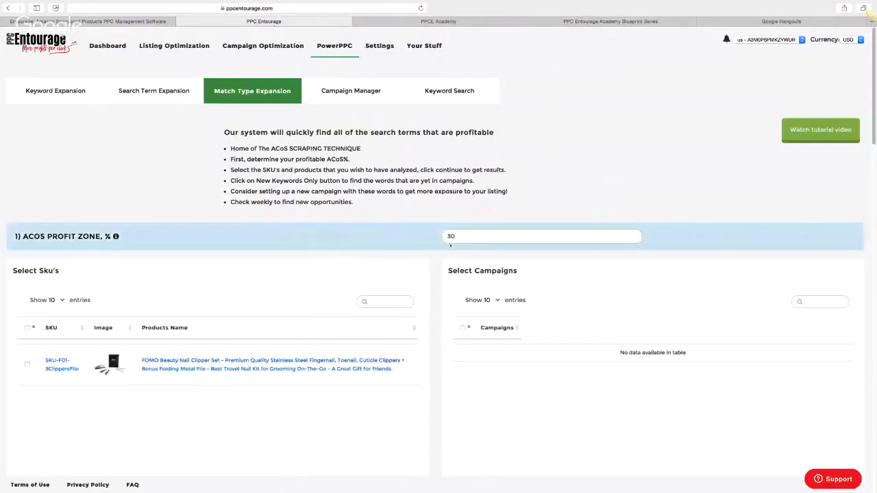
Check the nail clipper SKU so all 80 of its campaigns load and are selected
{"action": "left_click", "coordinate": [222, 377]}
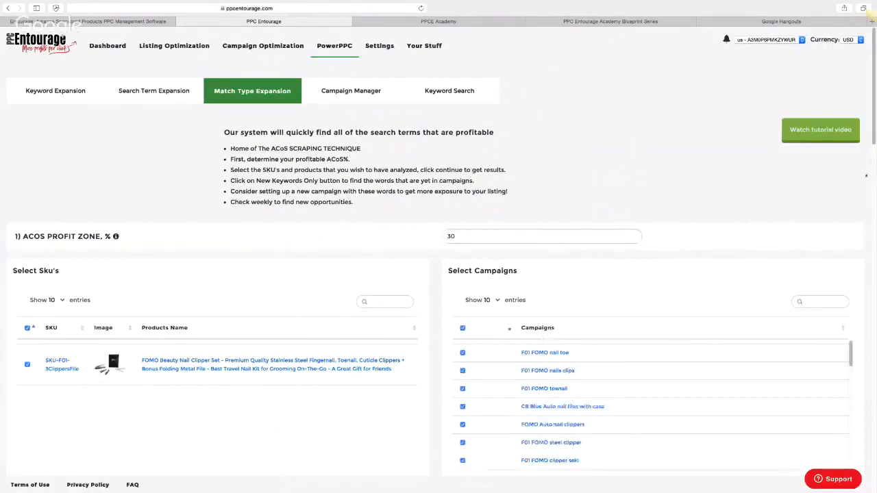
{"action": "scroll", "coordinate": [873, 134], "scroll_direction": "down", "scroll_amount": 5}
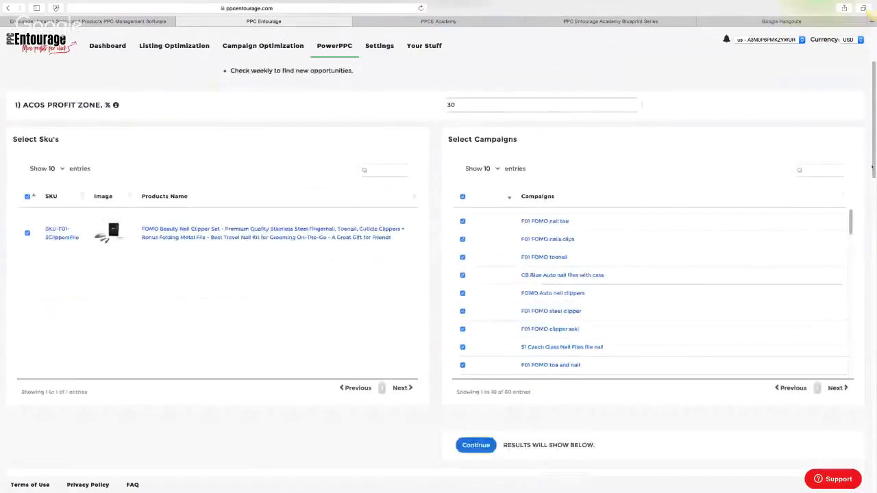
{"action": "scroll", "coordinate": [873, 134], "scroll_direction": "up", "scroll_amount": 1}
{"action": "scroll", "coordinate": [836, 135], "scroll_direction": "up", "scroll_amount": 2}
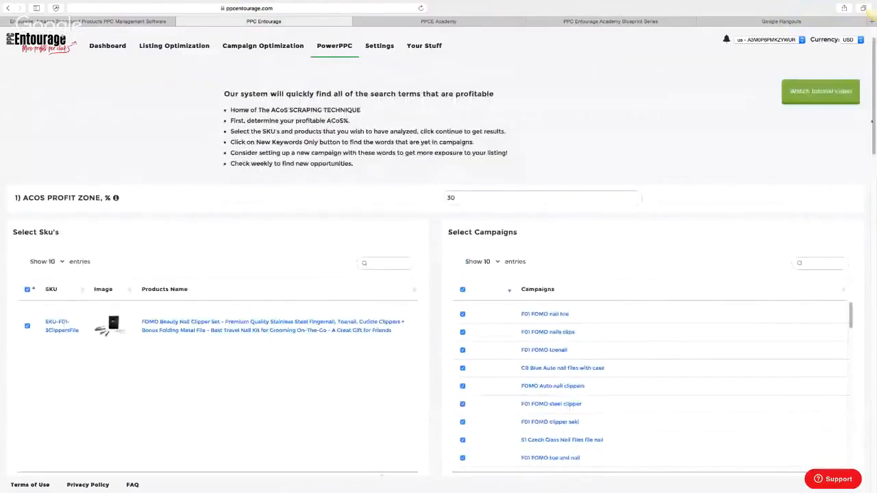
{"action": "scroll", "coordinate": [836, 135], "scroll_direction": "up", "scroll_amount": 1}
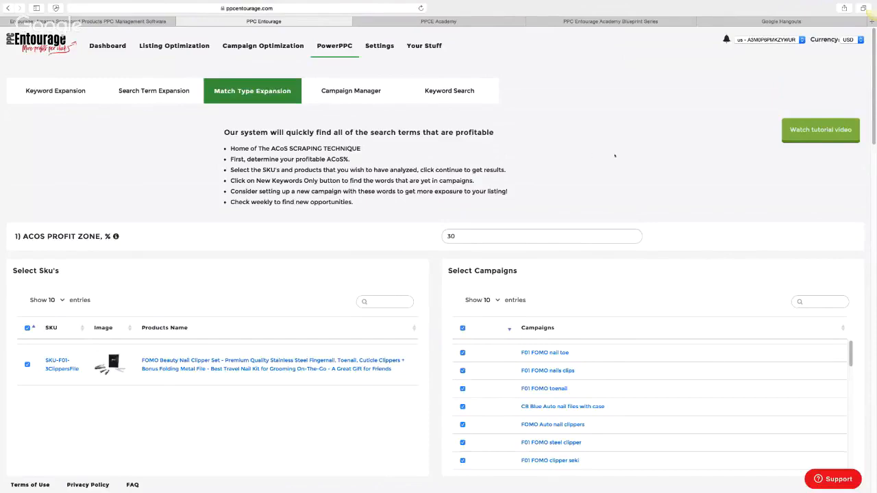
{"action": "left_click_drag", "start_coordinate": [874, 120], "coordinate": [875, 196]}
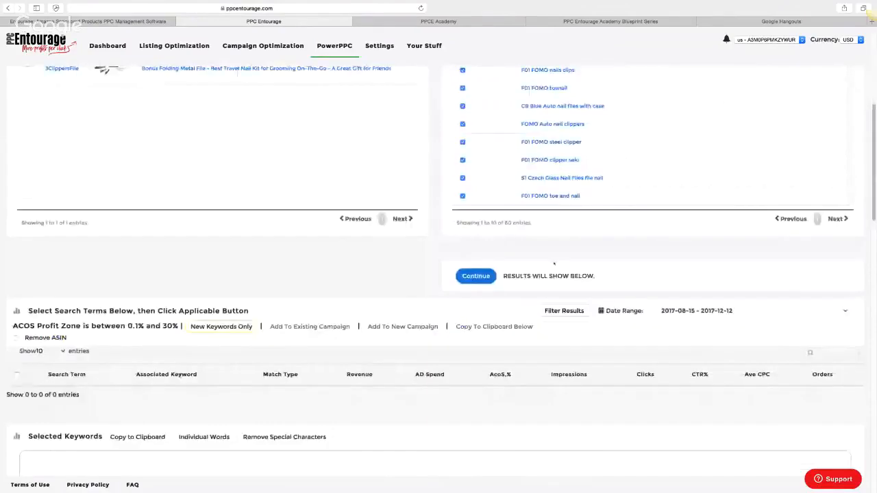
Run the analysis, review profitable terms like 'metal nail file', and reload the page
{"action": "left_click", "coordinate": [476, 276]}
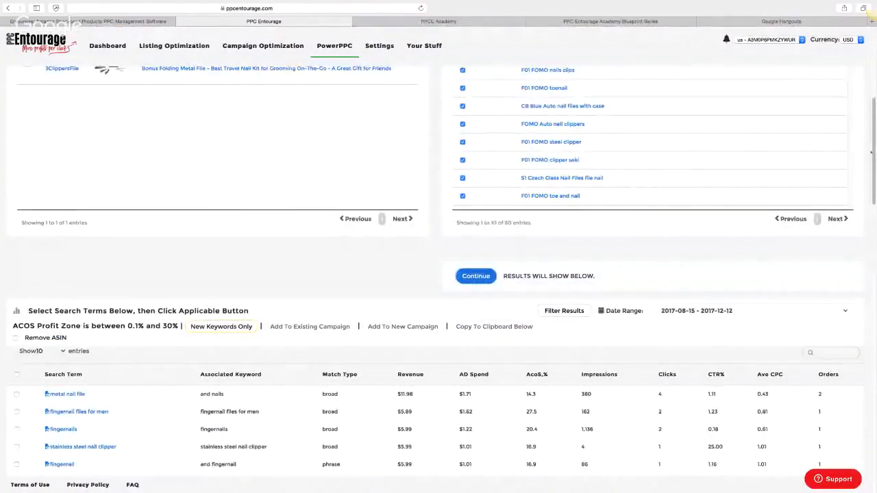
{"action": "scroll", "coordinate": [818, 85], "scroll_direction": "up", "scroll_amount": 5}
{"action": "scroll", "coordinate": [827, 129], "scroll_direction": "down", "scroll_amount": 5}
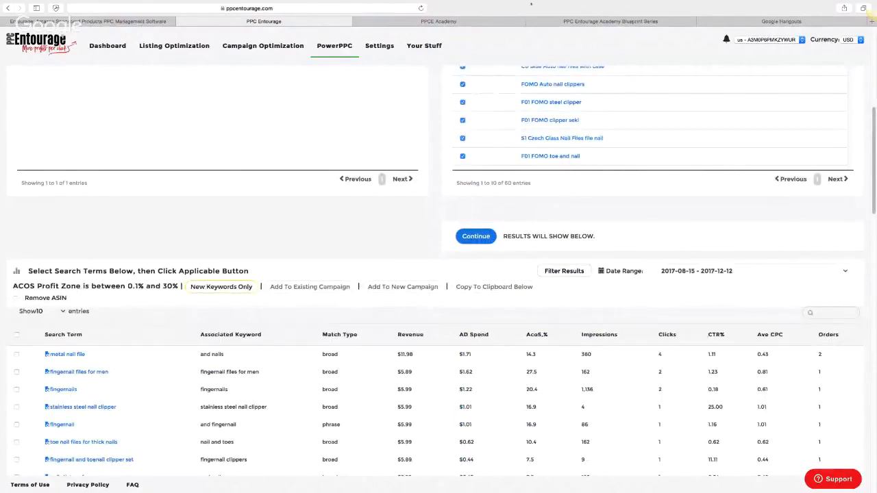
{"action": "left_click", "coordinate": [421, 8]}
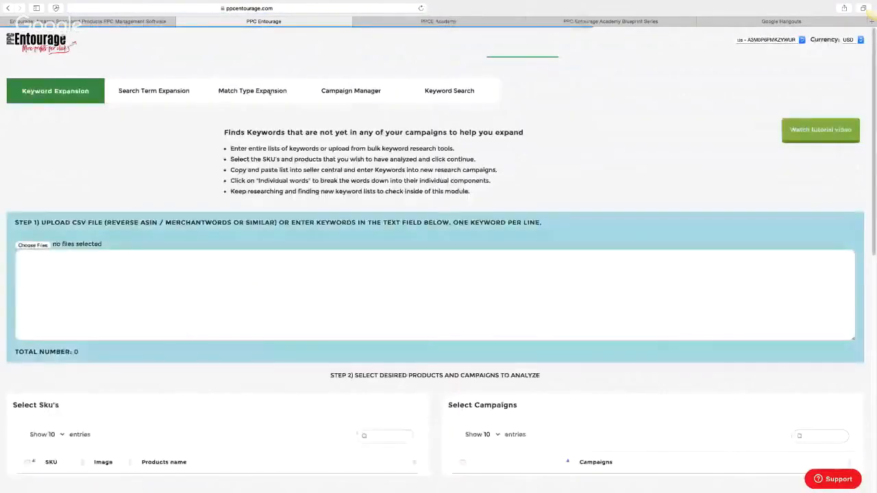
Rerun Match Type Expansion on the nail clipper SKU and its campaigns within the ACoS zone
{"action": "left_click", "coordinate": [269, 91]}
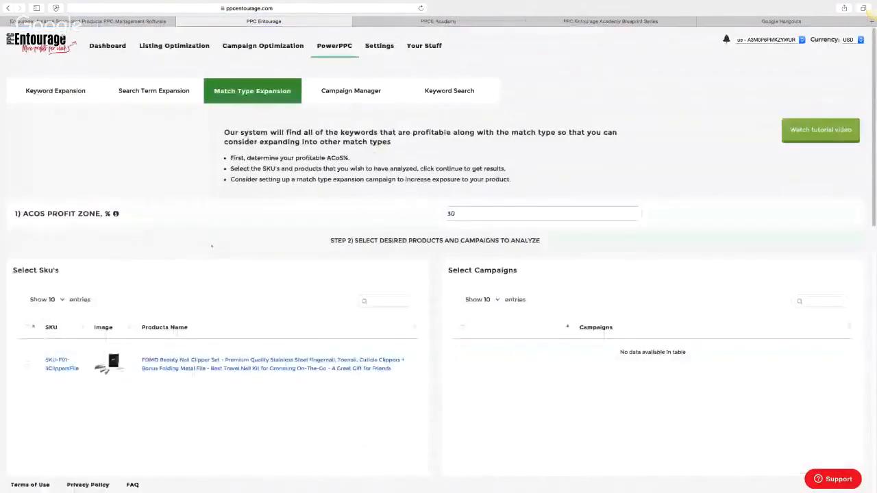
{"action": "left_click", "coordinate": [27, 364]}
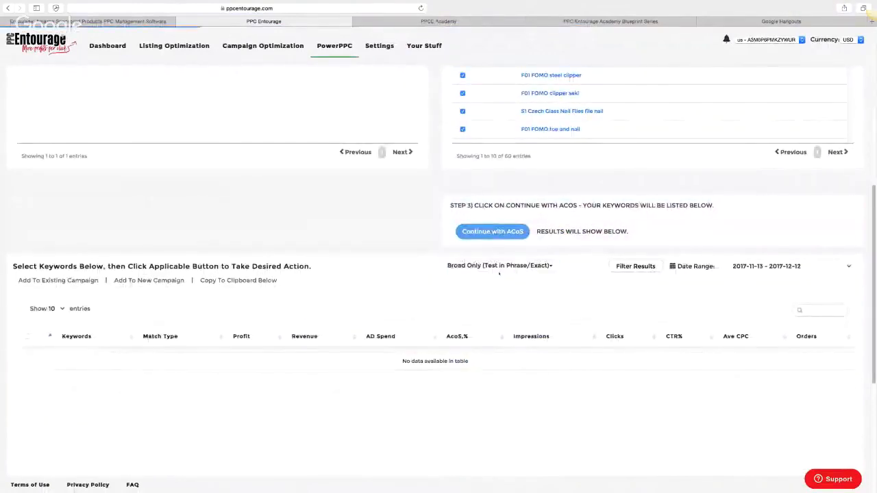
{"action": "left_click", "coordinate": [484, 234]}
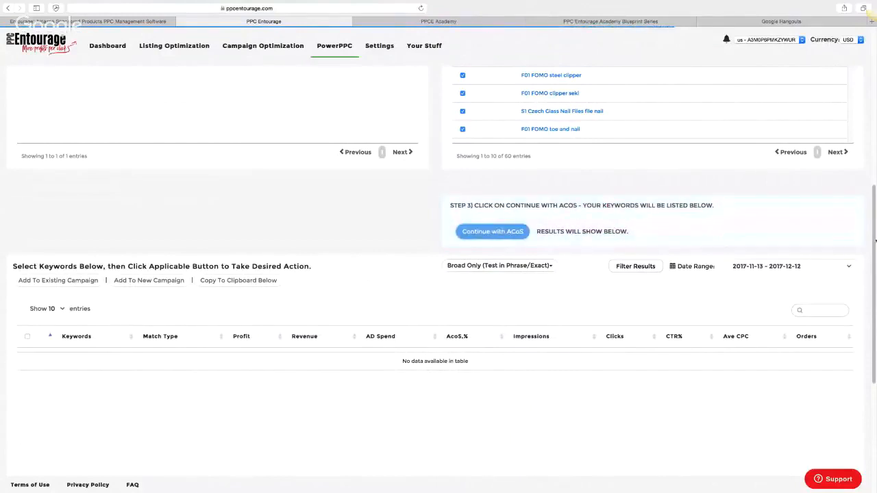
{"action": "scroll", "coordinate": [435, 225], "scroll_direction": "up", "scroll_amount": 1}
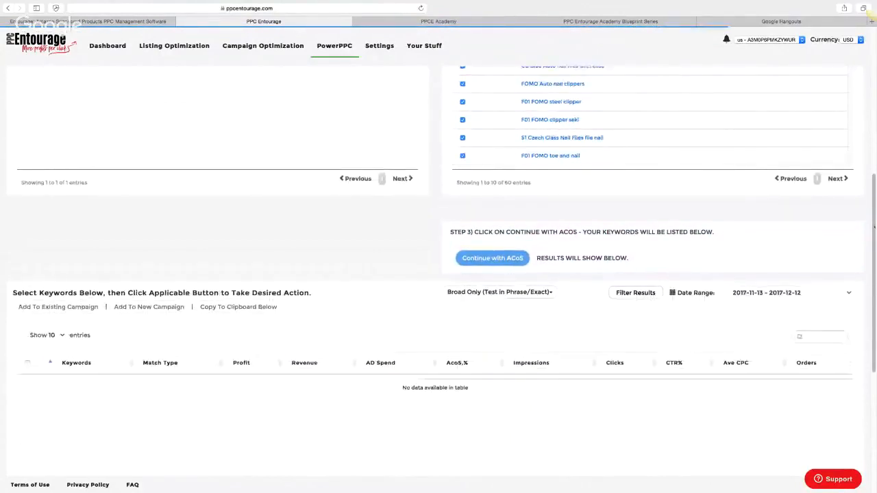
{"action": "scroll", "coordinate": [445, 237], "scroll_direction": "down", "scroll_amount": 2}
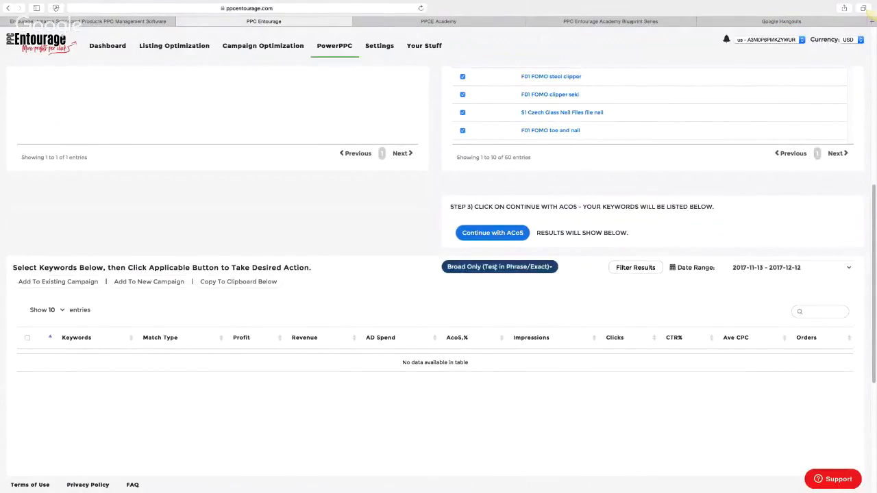
Keep the match-type filter at Broad Only, then return to the Blueprint guide
{"action": "left_click", "coordinate": [481, 267]}
{"action": "left_click", "coordinate": [492, 282]}
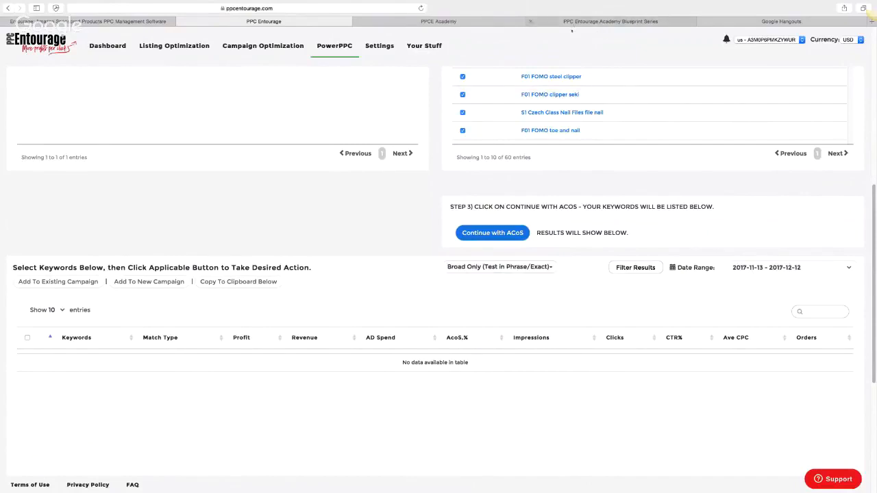
{"action": "left_click", "coordinate": [571, 22]}
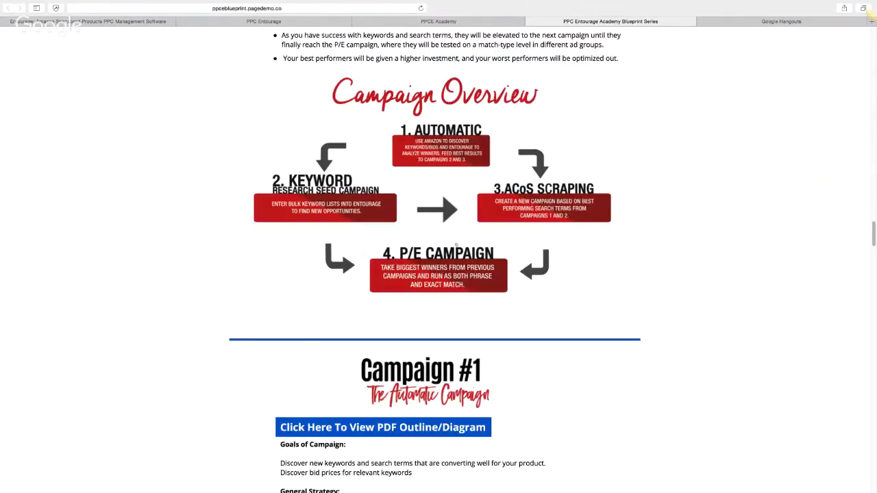